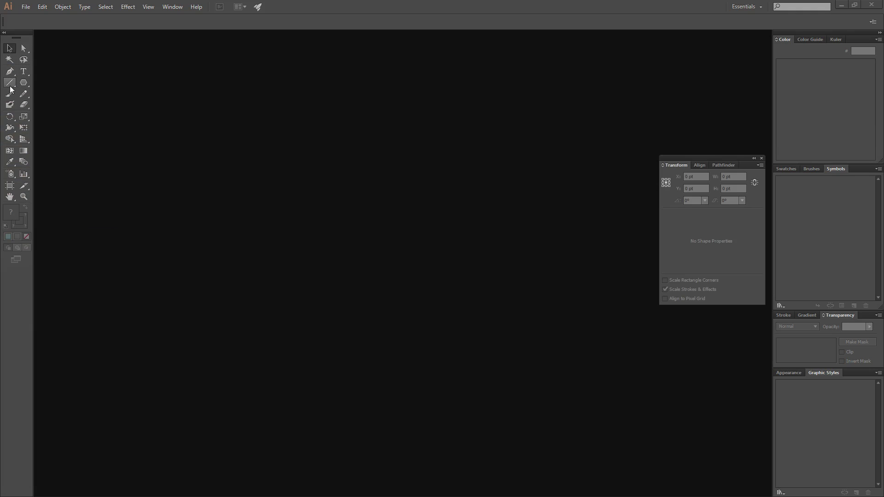
Create a new blank document, accepting the offered document settings
left_click(9, 83)
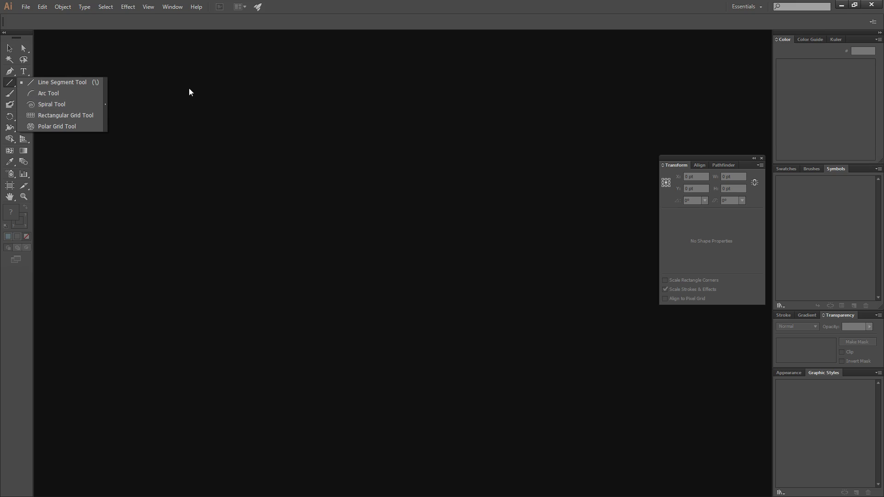
left_click(26, 7)
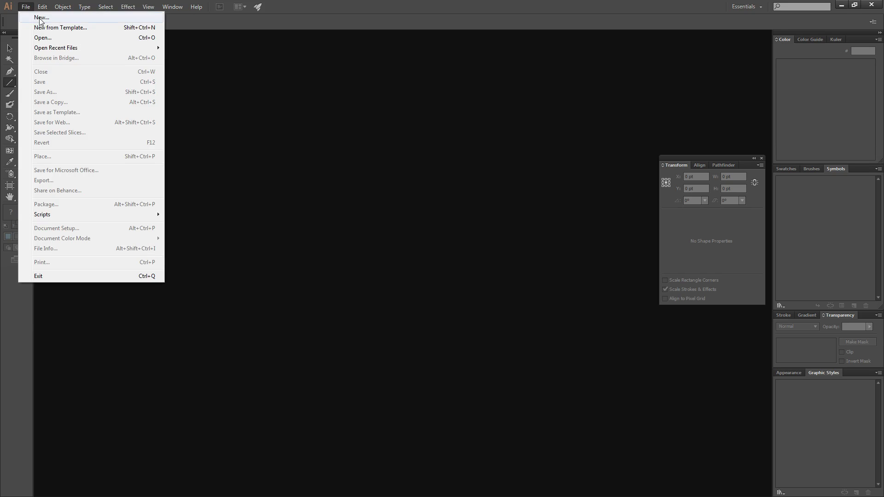
left_click(37, 14)
left_click(481, 349)
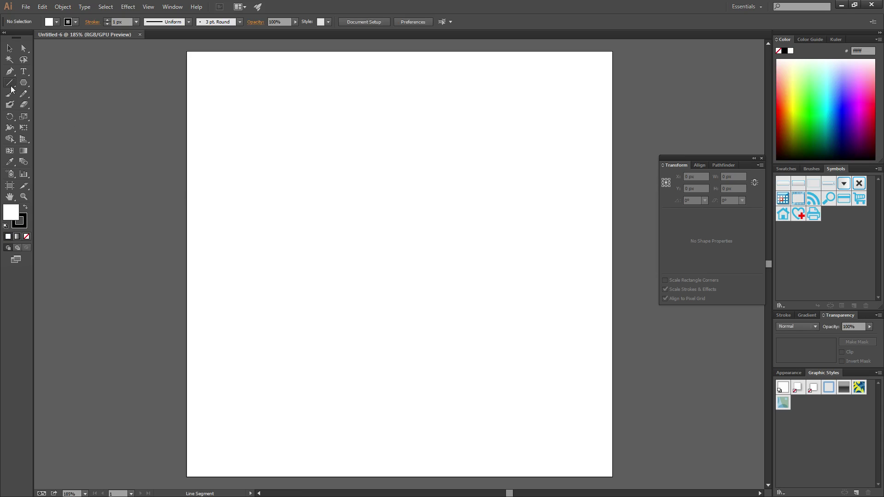
Draw a diagonal line with the Line Segment tool from the artboard's upper-left area to its lower-right area and deselect it
left_click(10, 88)
left_click_drag(262, 115, 547, 365)
left_click(23, 48)
left_click(397, 179)
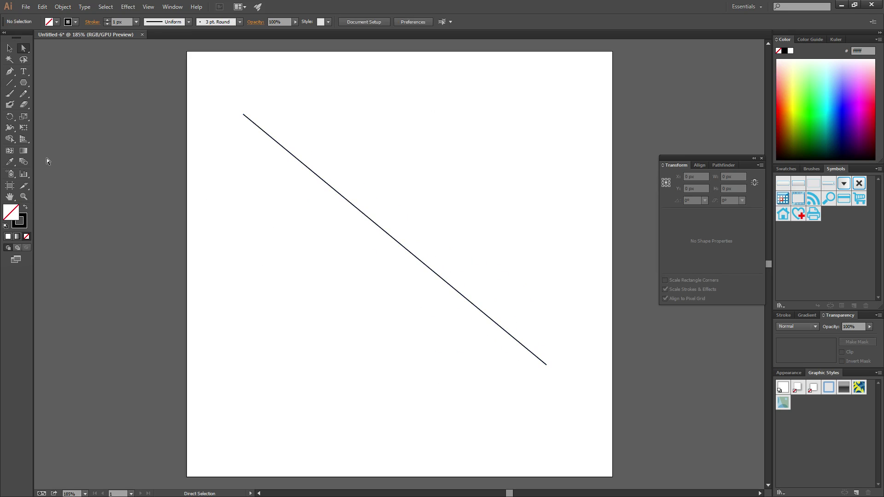
Draw three more lines at free angles crossing the artboard around the diagonal line
left_click(10, 83)
mouse_move(308, 113)
left_mouse_down()
mouse_move(319, 291)
mouse_move(477, 333)
mouse_move(331, 357)
left_mouse_up()
left_click_drag(482, 175, 257, 346)
left_click_drag(402, 133, 450, 410)
Undo all the lines drawn so far, back to an empty artboard
key("ctrl+z")
key("ctrl+z")
key("ctrl+z")
key("ctrl+z")
key("ctrl+z")
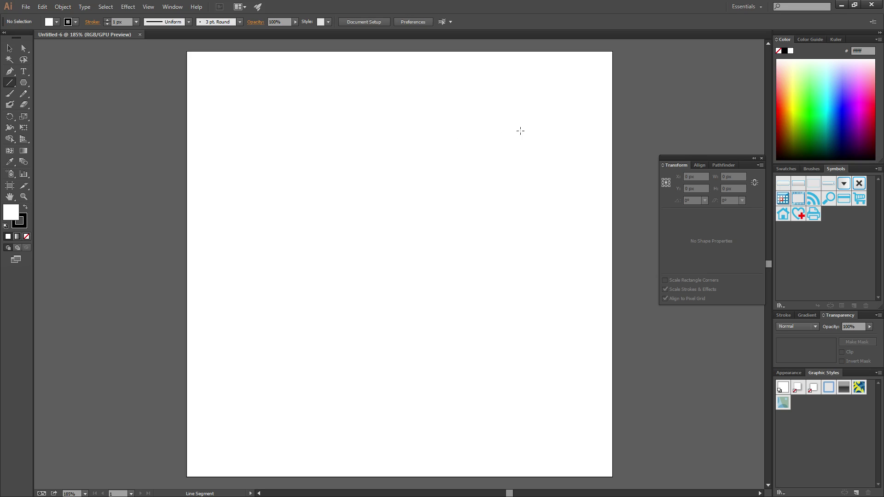
Draw a line constrained to horizontal, about 373 px long, across the upper part of the artboard
left_click_drag(230, 126, 354, 159)
key("shift")
left_click_drag(371, 131, 547, 131)
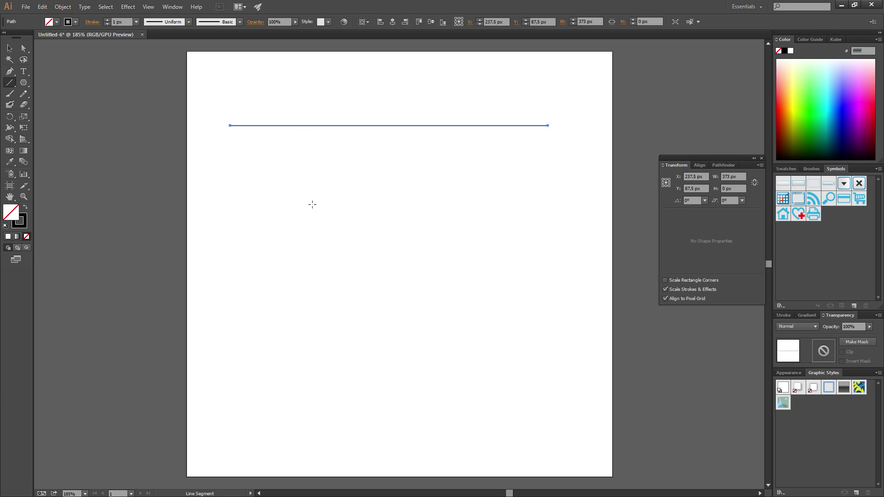
Below the horizontal line, draw a 45-degree line about 256 px wide and high, and a vertical line about 301 px long crossing it
left_click_drag(289, 172, 302, 399)
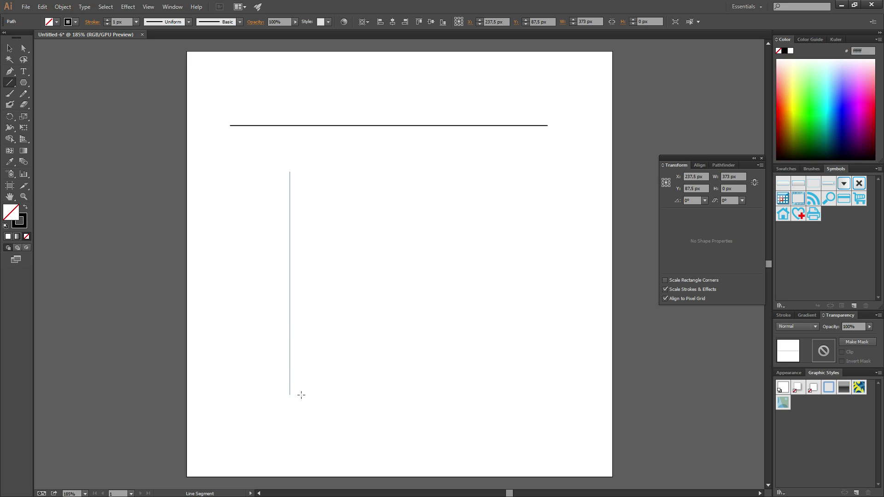
left_click_drag(301, 394, 295, 317)
left_click_drag(329, 305, 516, 380)
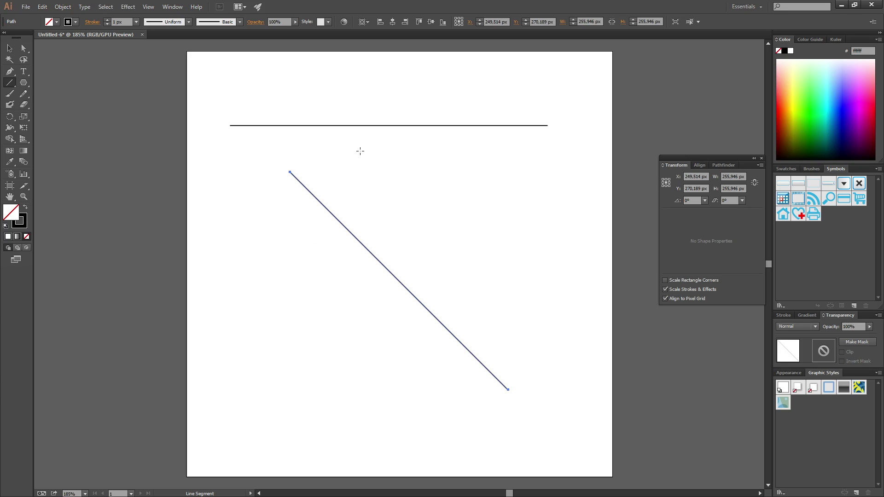
left_click_drag(364, 146, 373, 401)
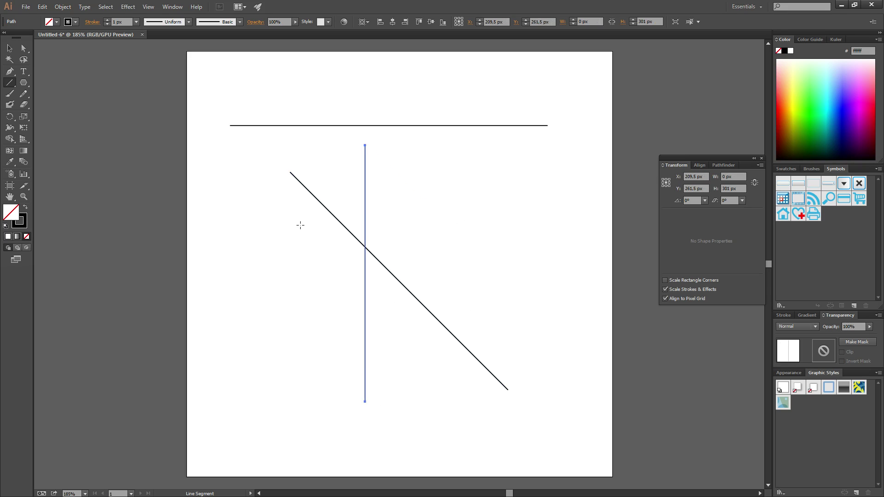
Delete the vertical line and the two remaining lines from the artboard
key("Delete")
left_click(23, 48)
left_click_drag(212, 90, 611, 427)
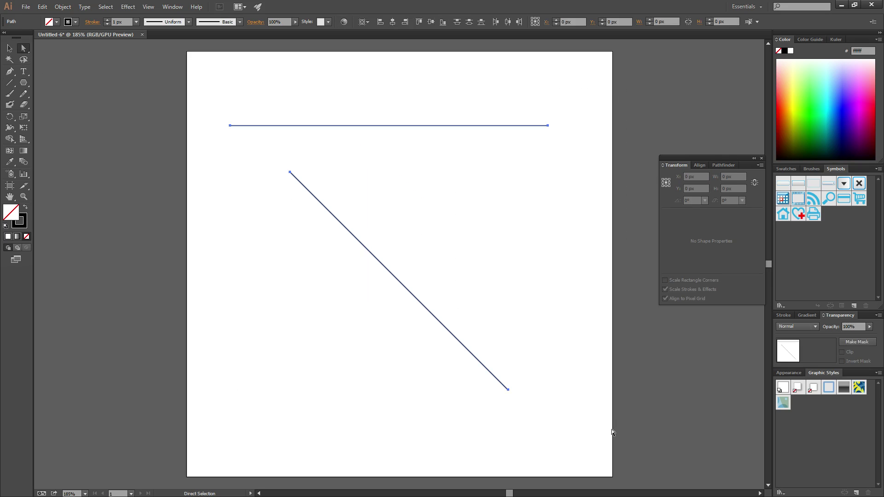
key("Delete")
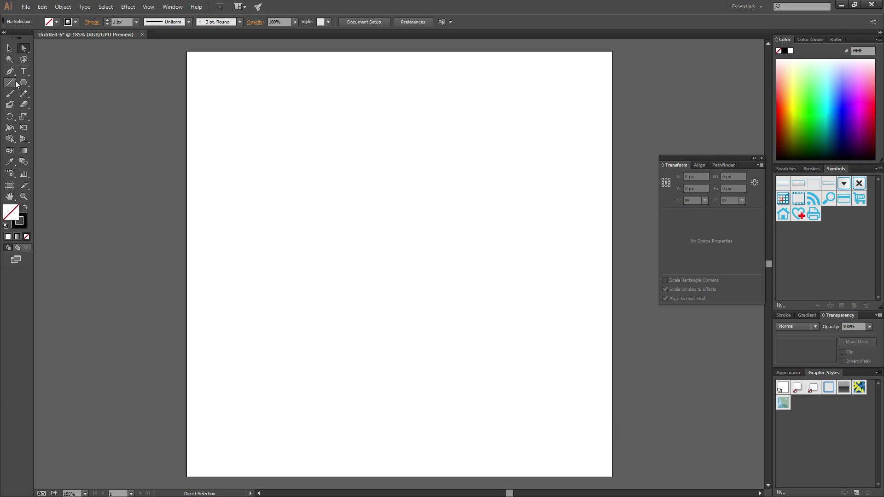
Create two horizontal lines by exact values, each 400 px long at an angle of 0°, from different starting points
left_click(10, 84)
left_click(333, 183)
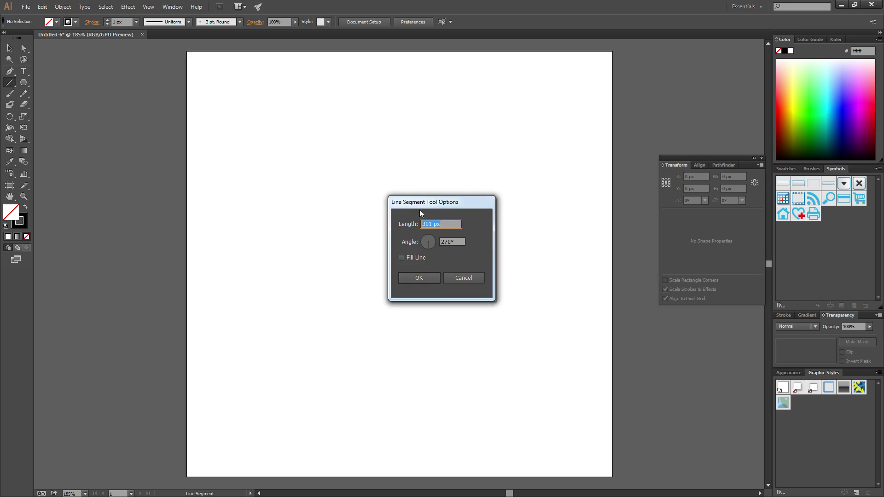
left_click(448, 224)
left_click(416, 227)
type("400")
key("Tab")
type("0")
left_click(415, 278)
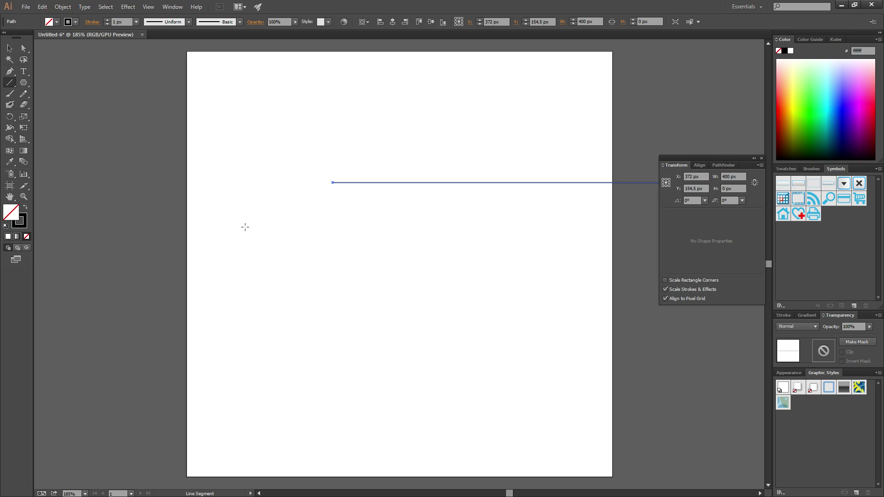
left_click(196, 232)
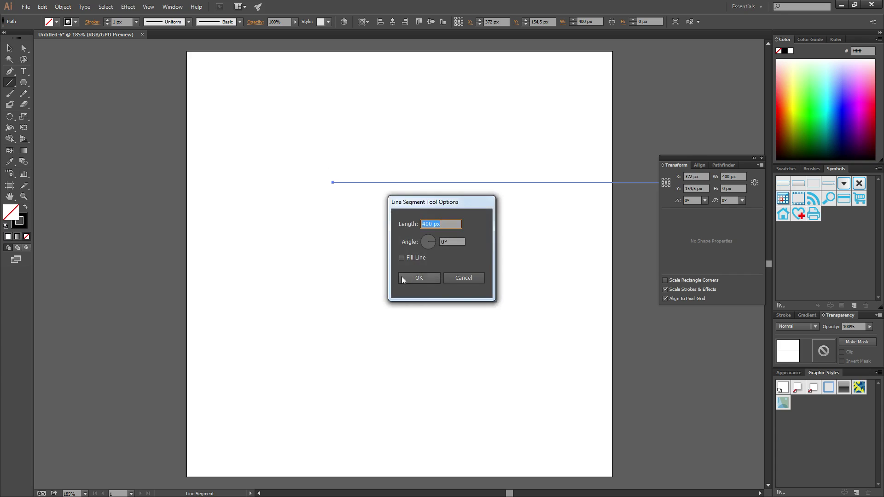
left_click(413, 278)
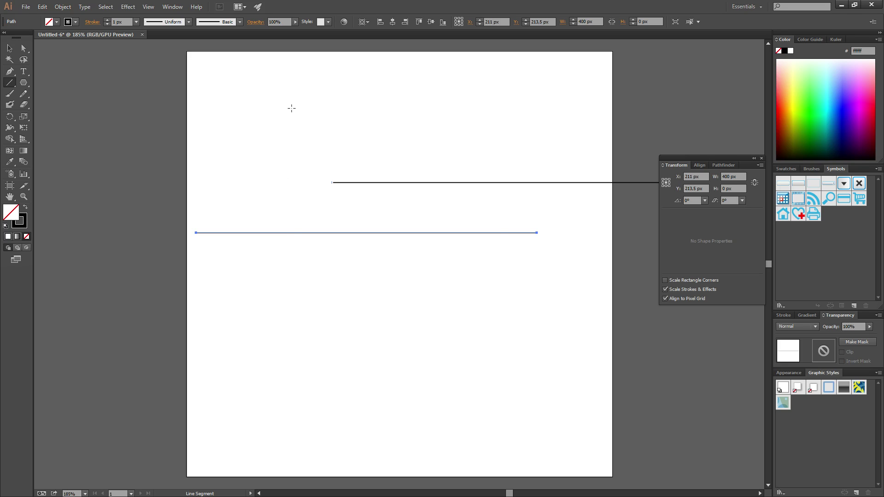
Create a 400 px line at 90° starting above the two horizontal lines, and undo it
left_click(291, 108)
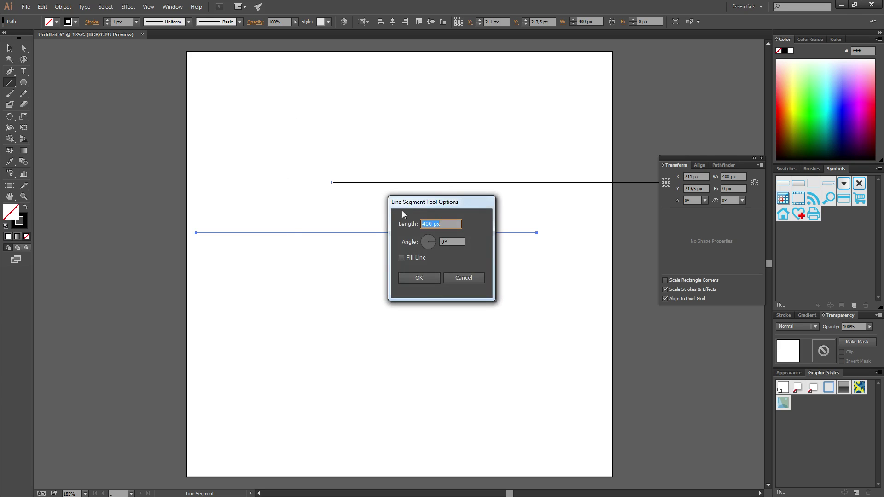
key("Tab")
left_click(422, 278)
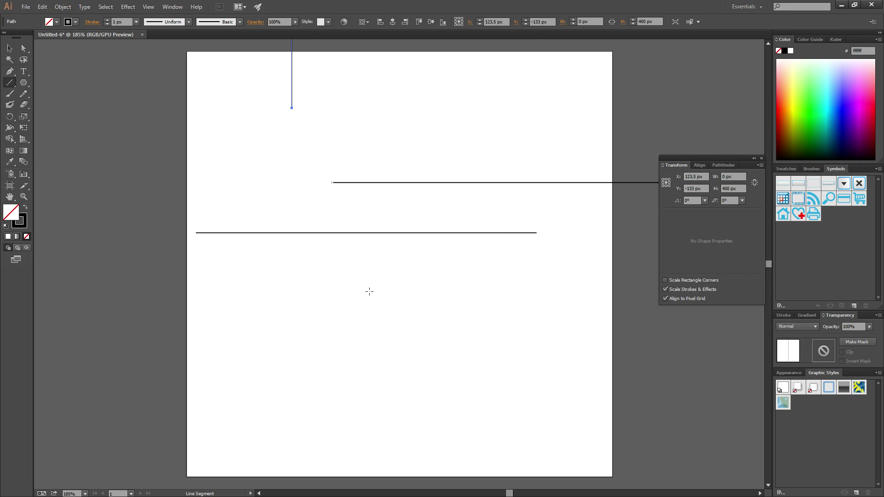
key("ctrl+z")
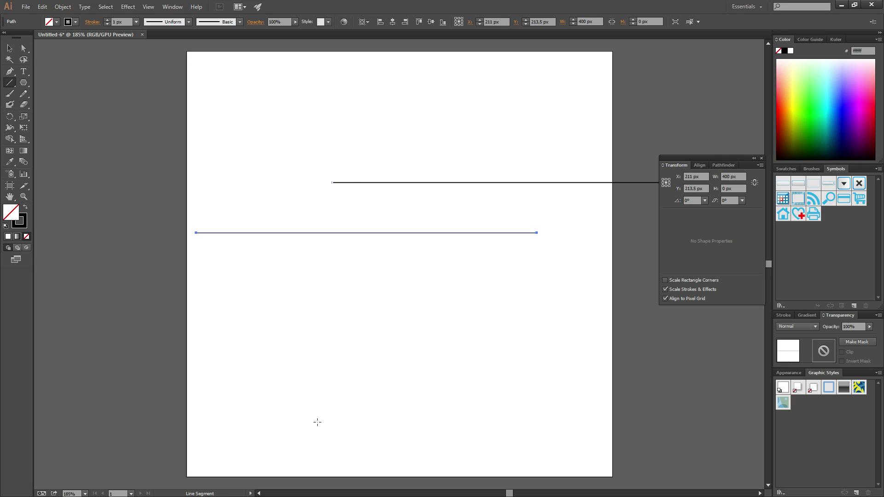
Try another 400 px line from a point near the artboard's upper edge with a changed angle, and delete it
left_click(301, 93)
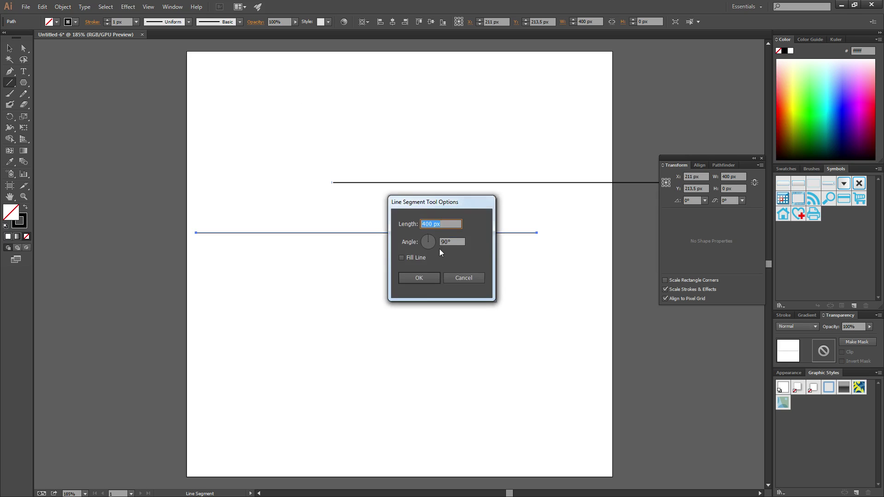
left_click(447, 241)
left_click(430, 280)
key("Delete")
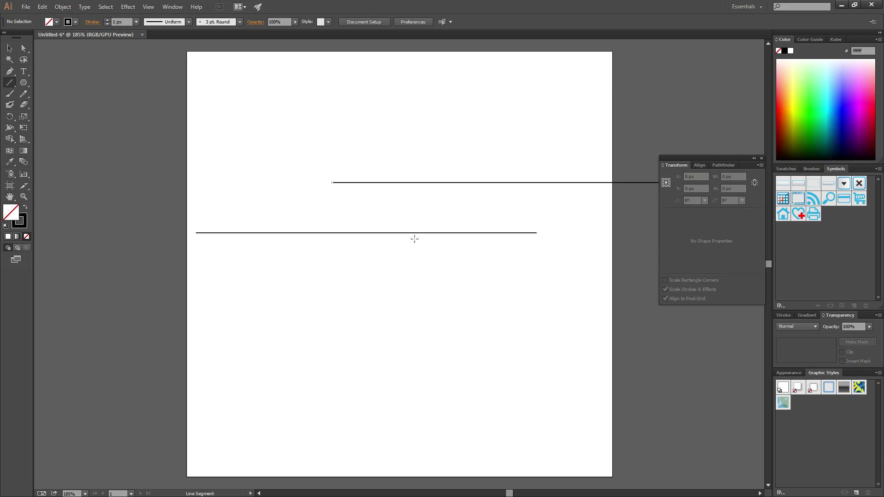
Create a vertical line 400 px long at an angle of 270°, starting above the upper horizontal line
left_click(338, 136)
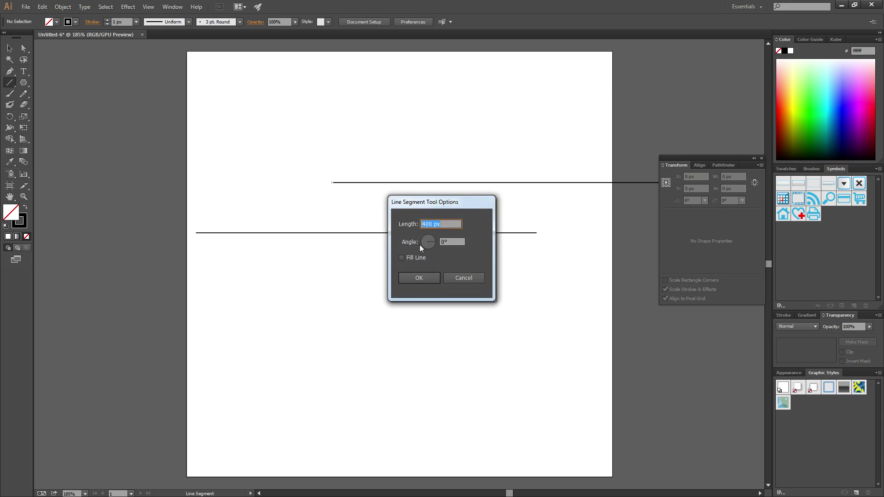
left_click(441, 242)
type("-90")
key("Tab")
left_click(444, 243)
type("27")
left_click_drag(434, 245, 433, 226)
double_click(457, 240)
type("270")
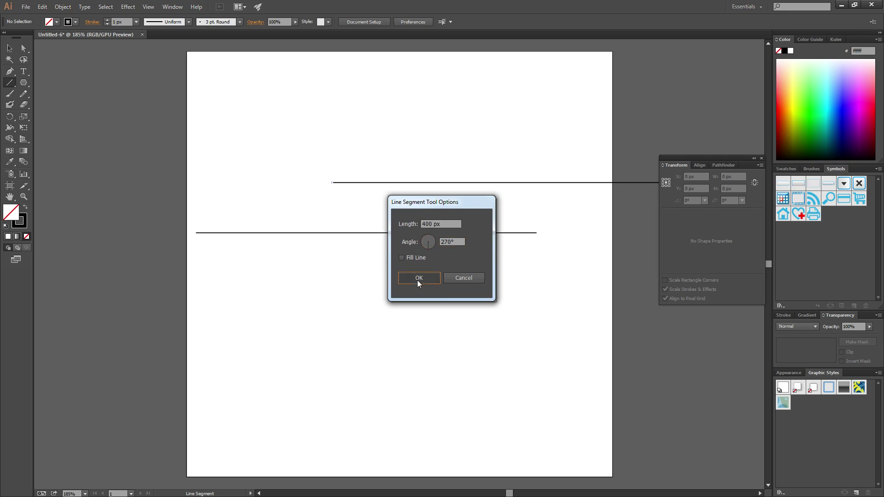
left_click(418, 281)
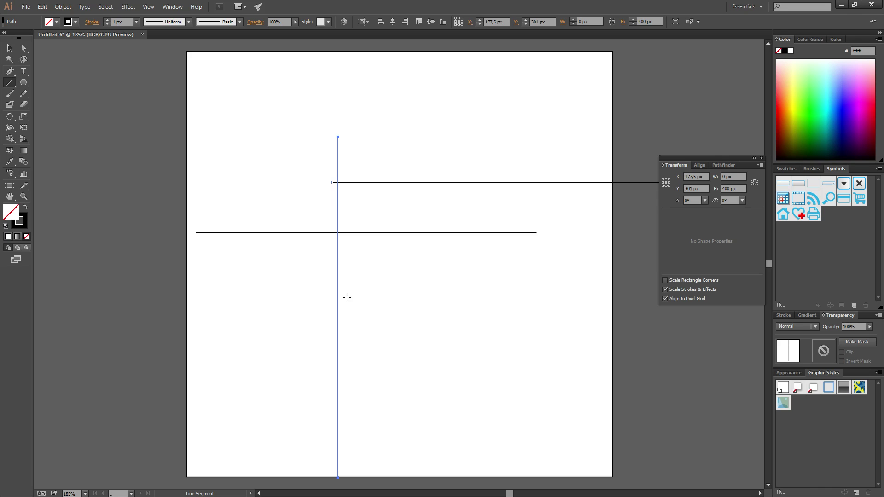
Delete the 270° vertical line and both 400 px horizontal lines
key("Delete")
key("a")
left_click_drag(261, 180, 720, 321)
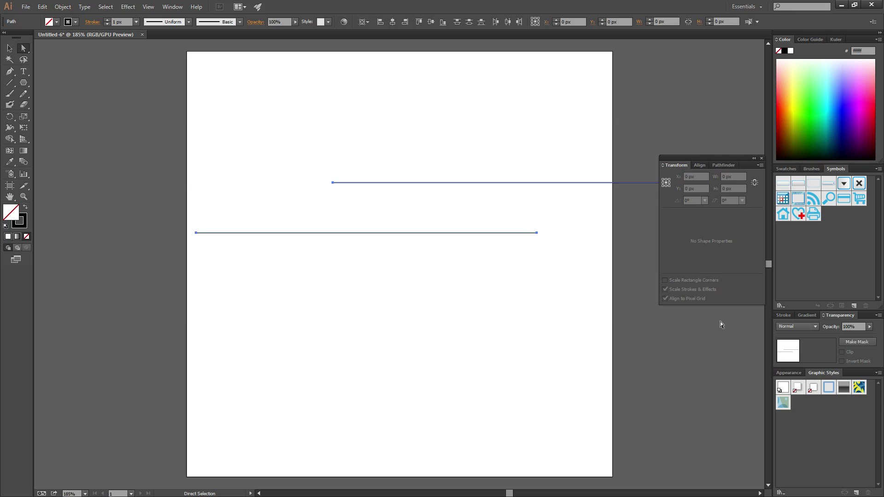
key("Delete")
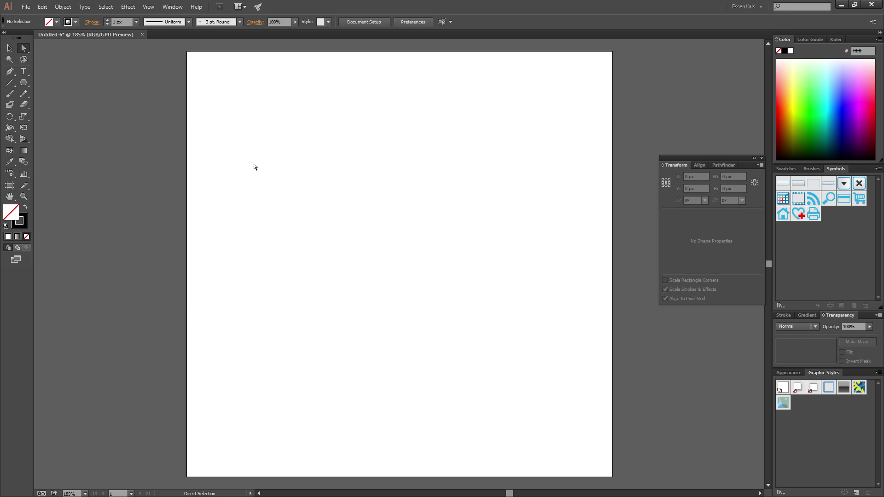
Draw a straight vertical line about 306 px long in the left part of the artboard
left_click(9, 83)
left_click_drag(257, 386, 257, 125)
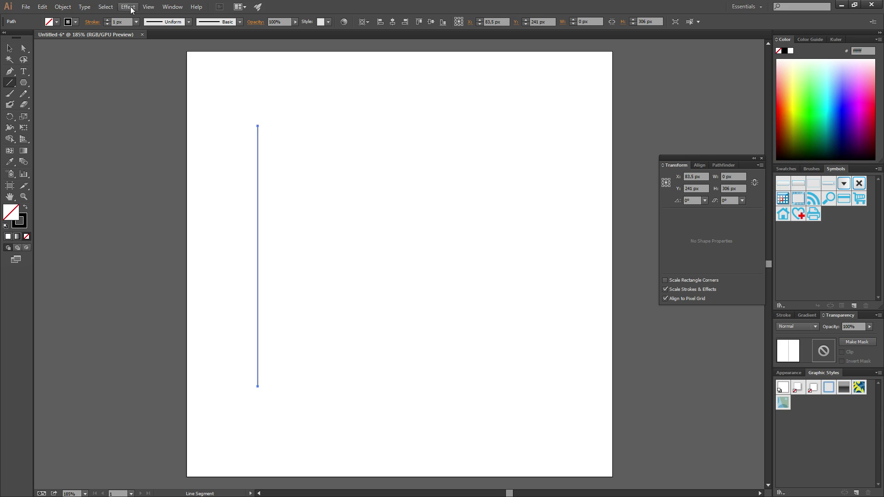
Turn off Snap to Point and draw a nearly horizontal line about 291 px wide ending at the vertical line's upper end
left_click(148, 7)
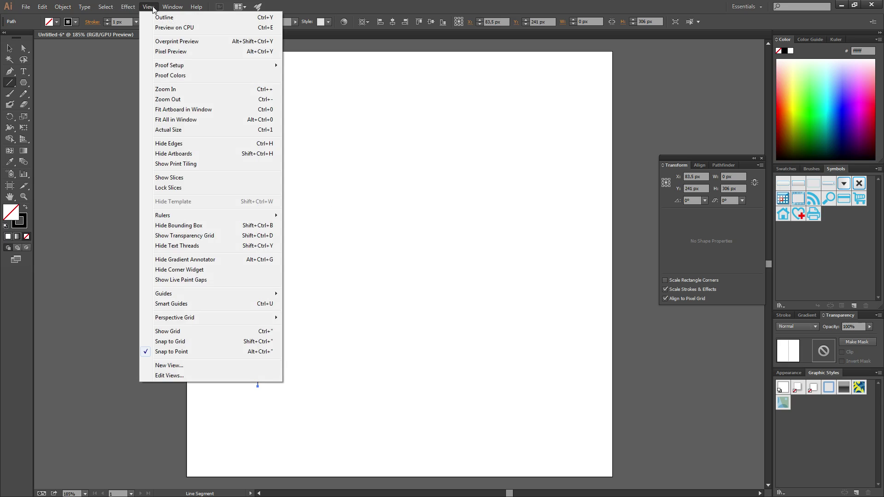
left_click(180, 352)
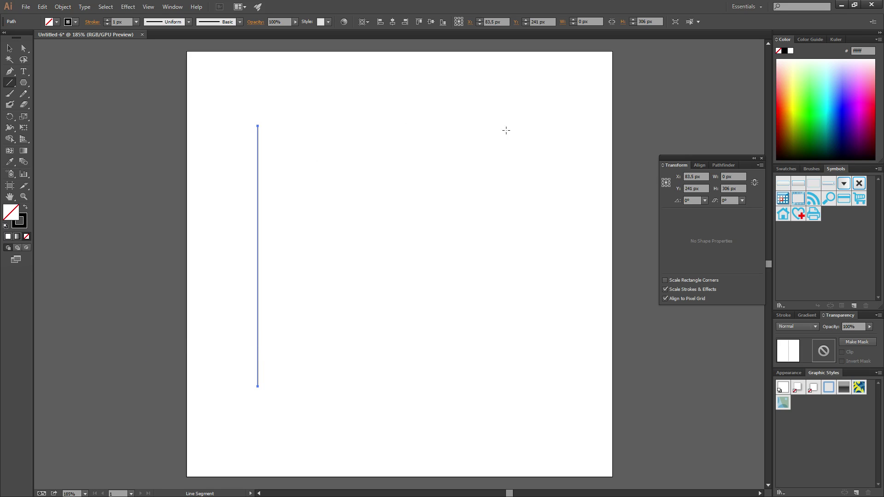
left_click_drag(506, 121, 258, 126)
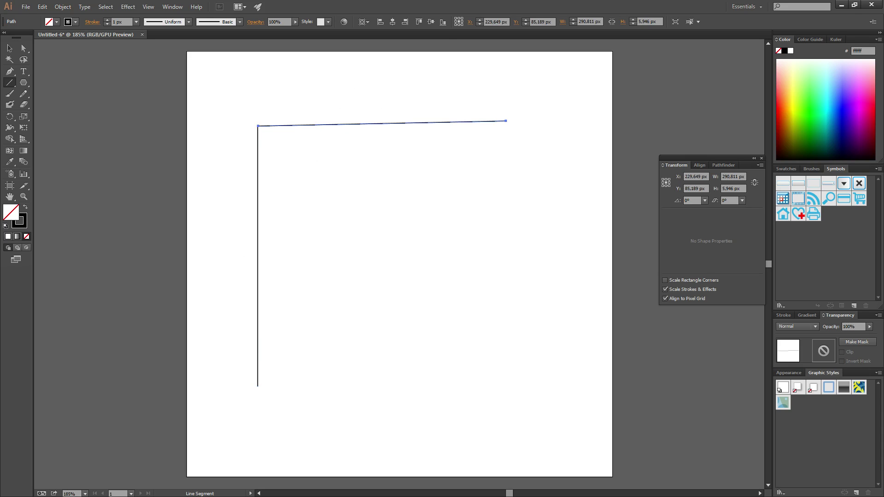
left_click(24, 48)
left_click(268, 139)
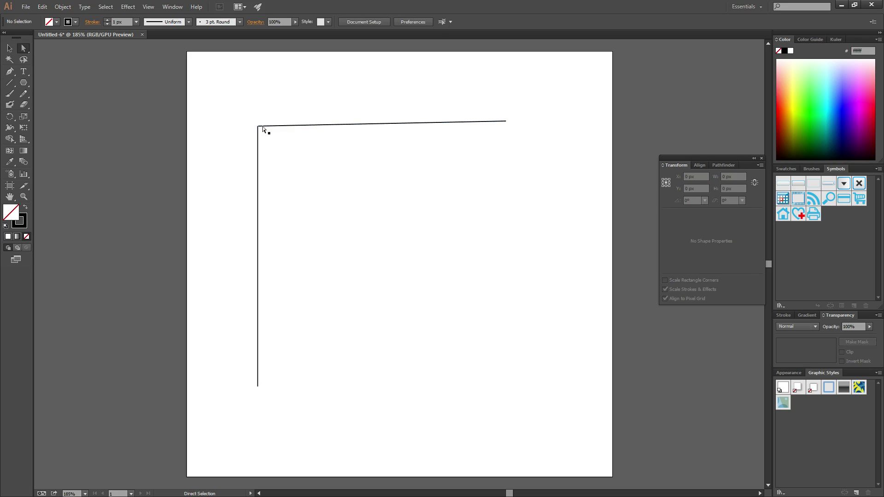
Inspect the corner where the two lines meet and delete the nearly horizontal line
scroll(261, 114, "up", 12)
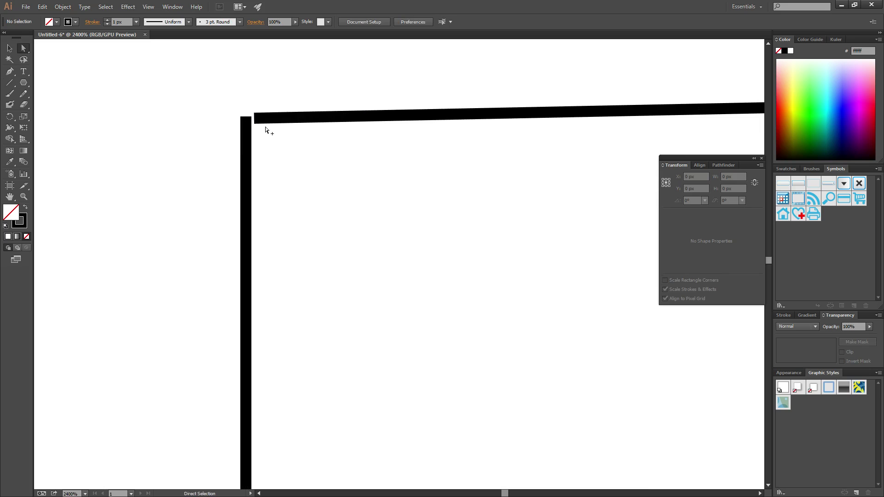
scroll(265, 131, "down", 15)
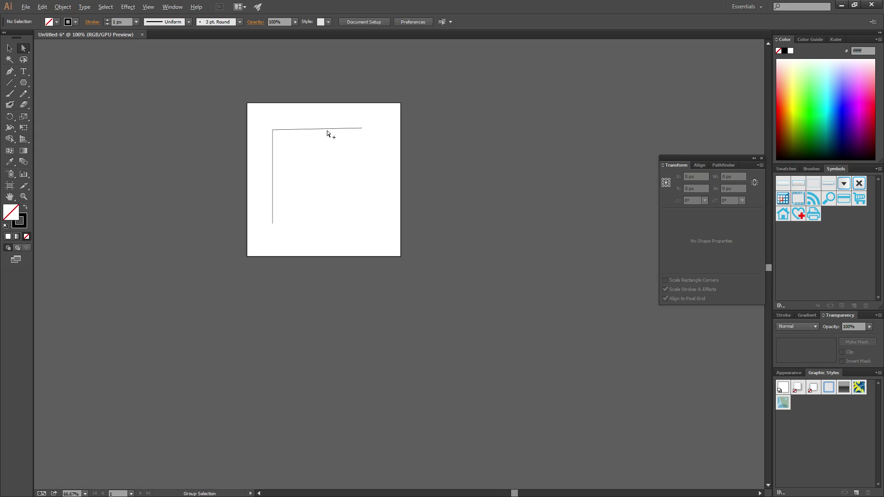
scroll(327, 134, "up", 2)
left_click_drag(282, 101, 375, 183)
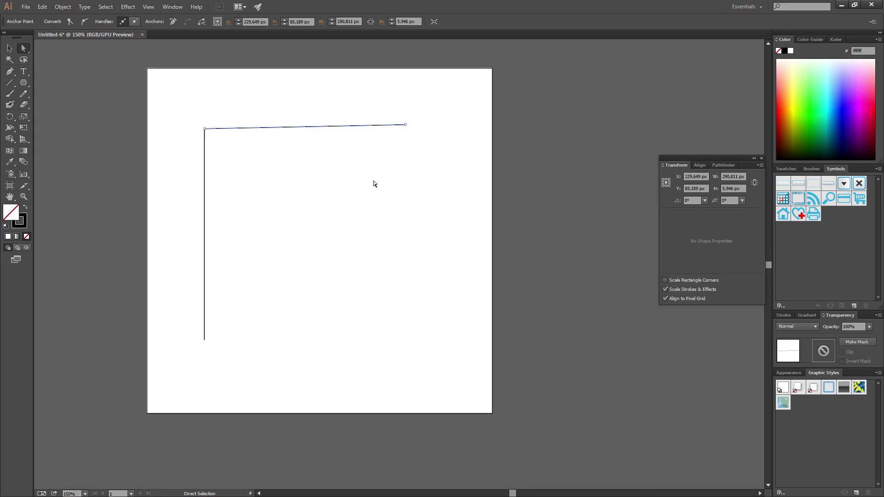
key("Delete")
key("Delete")
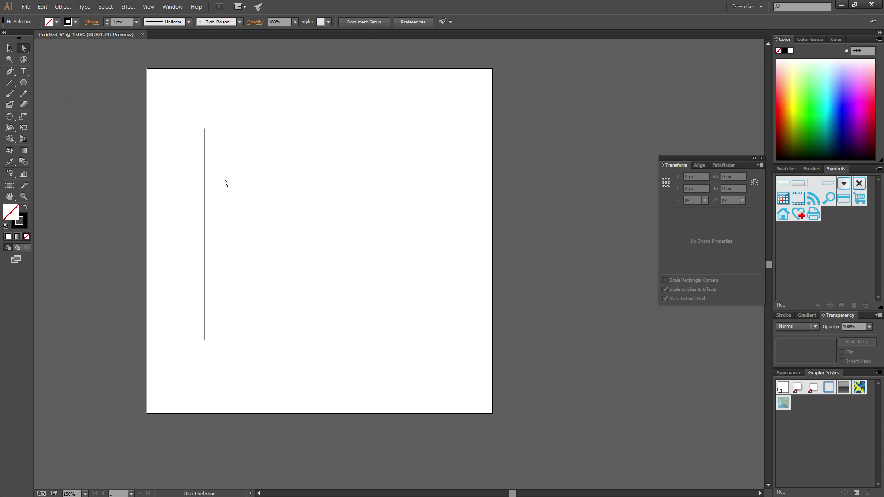
Turn on Snap to Point and draw a slanted line about 84 px wide ending at the vertical line's upper end
left_click(10, 82)
left_click(148, 7)
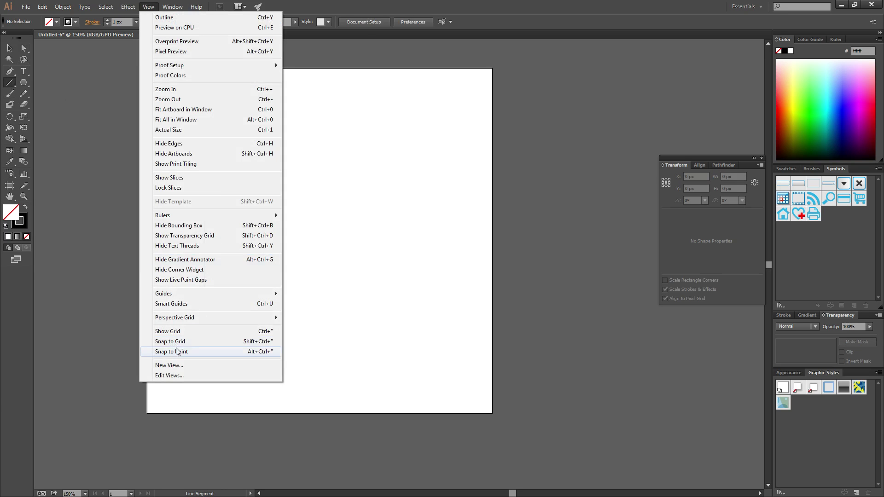
left_click(178, 351)
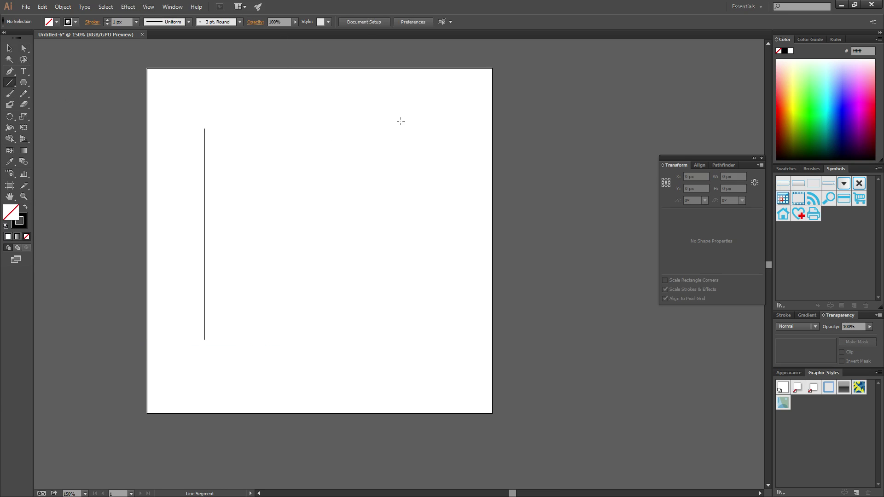
left_click_drag(396, 120, 292, 126)
key("ctrl+z")
left_click_drag(214, 144, 247, 146)
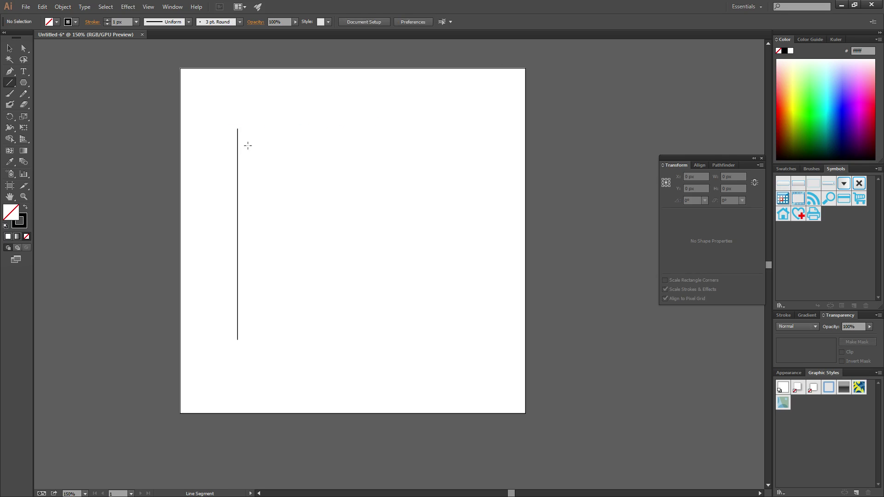
scroll(248, 145, "up", 5)
left_click_drag(552, 85, 242, 134)
Examine the corner closely where the slanted and vertical lines meet, checking how their end points and stroke ends align
left_click(23, 48)
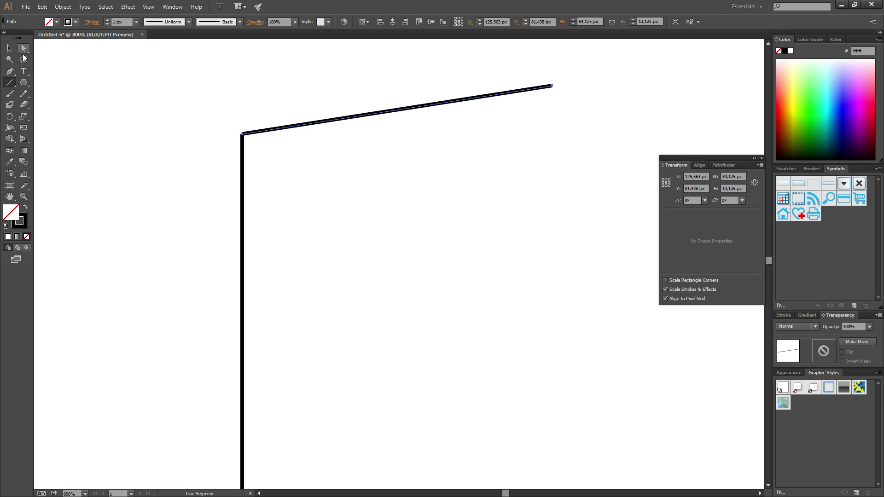
left_click(98, 75)
scroll(247, 136, "left", 1)
scroll(246, 136, "left", 3)
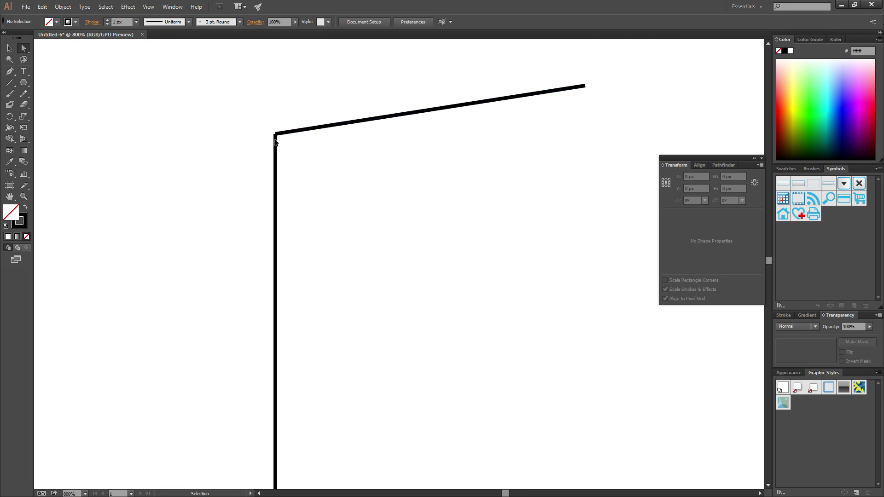
scroll(322, 134, "up", 3)
scroll(289, 120, "up", 2)
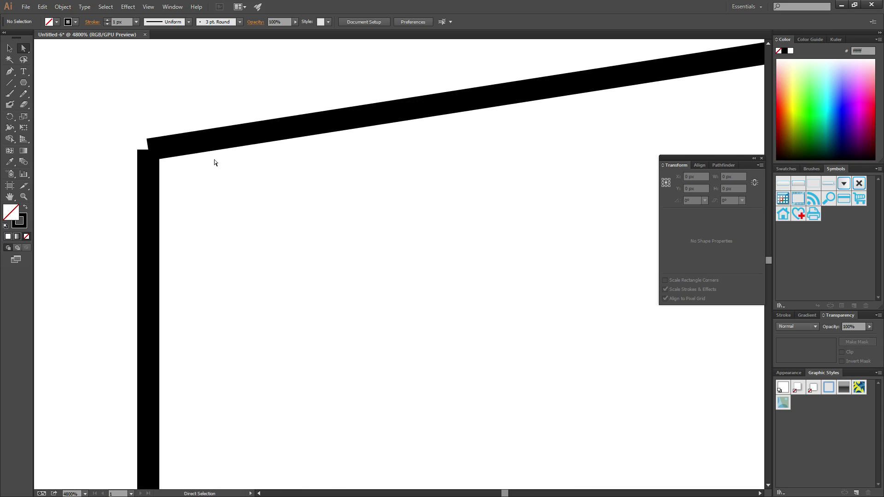
left_click_drag(207, 99, 323, 212)
left_click_drag(179, 214, 106, 252)
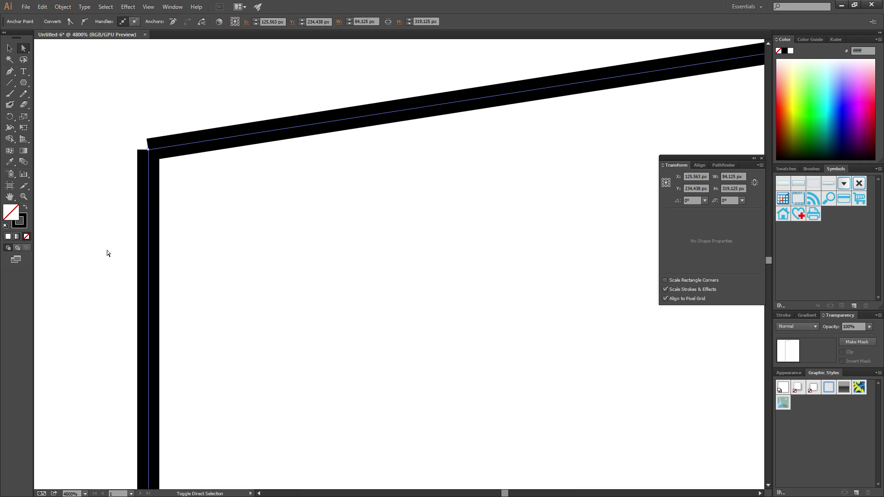
scroll(148, 151, "up", 1)
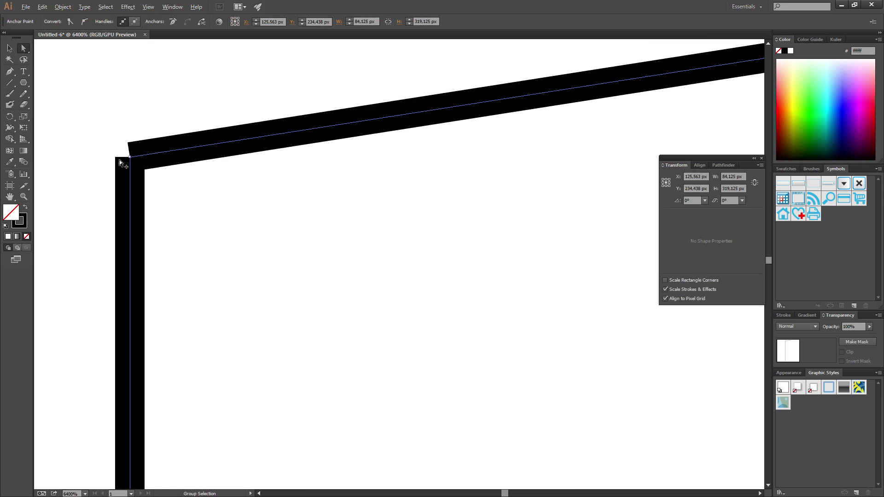
scroll(132, 159, "down", 3)
left_click(188, 177)
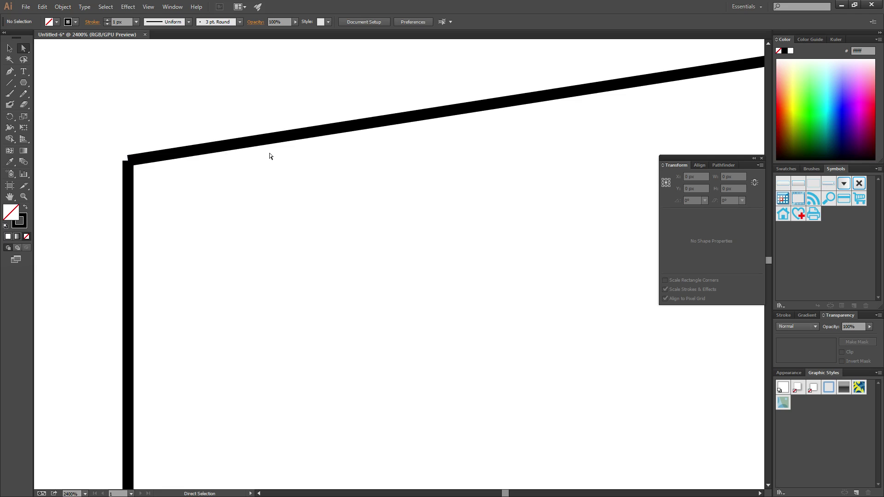
Select the slanted line and look through the stroke, brush, symbol and swatch settings
left_click(273, 134)
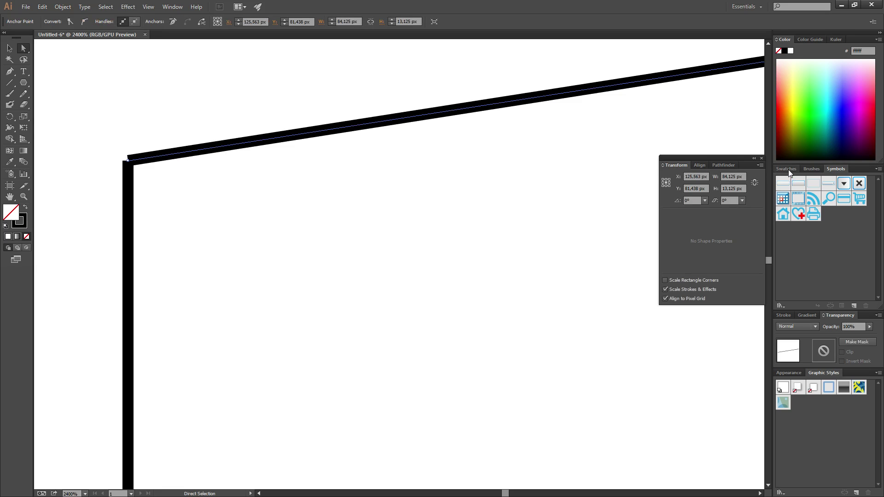
left_click(780, 316)
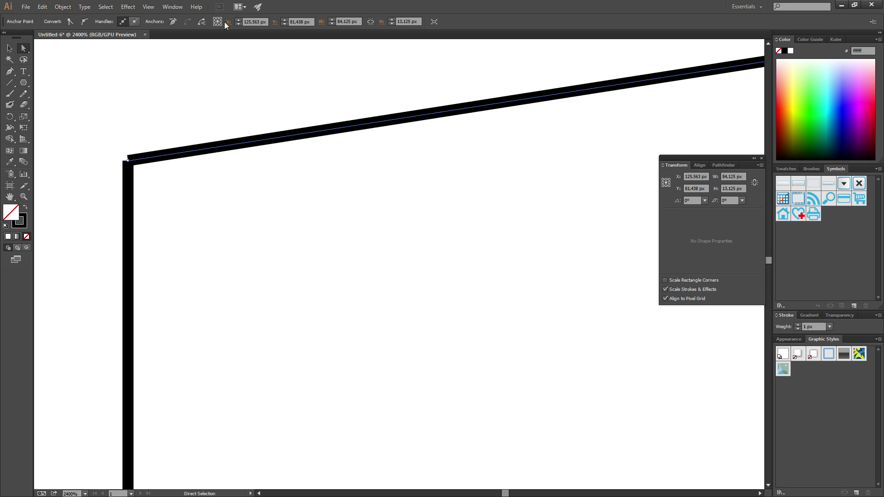
left_click(174, 8)
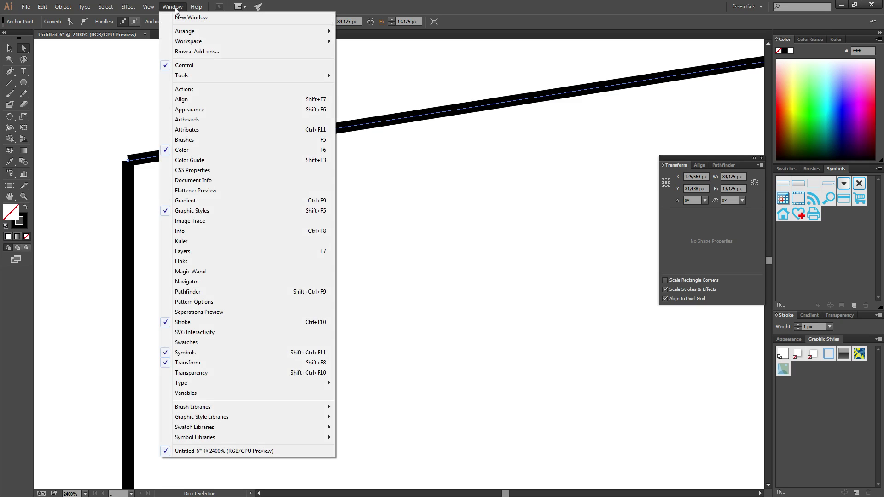
left_click(200, 140)
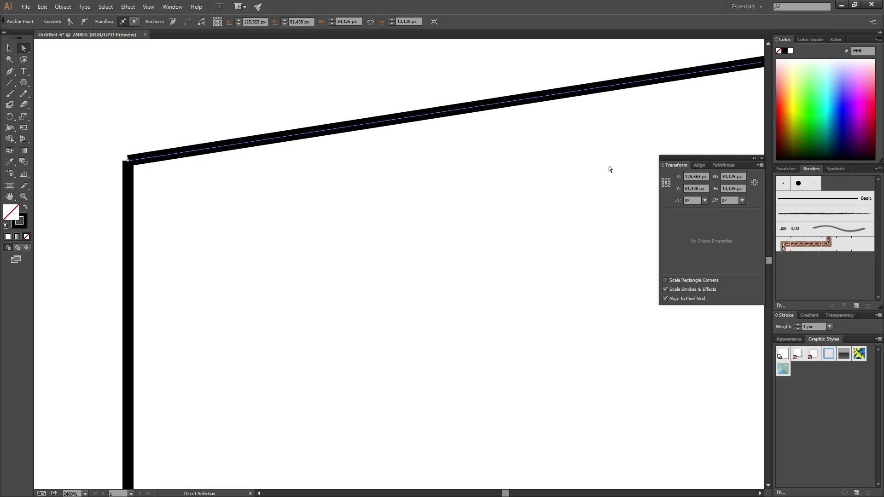
left_click(786, 169)
left_click(811, 168)
left_click(836, 168)
left_click(811, 169)
left_click(786, 169)
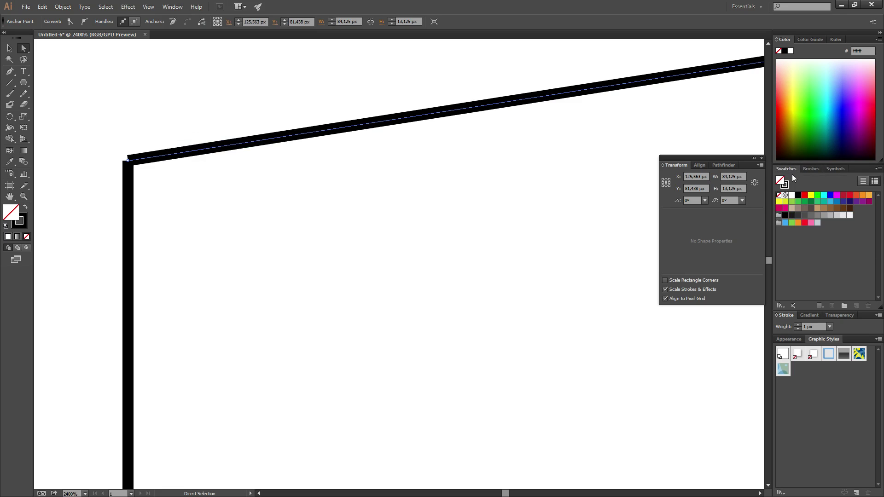
Detach the Stroke settings from the dock and expand them to show all options
mouse_move(788, 316)
left_mouse_down()
mouse_move(775, 348)
mouse_move(620, 356)
mouse_move(499, 221)
left_mouse_up()
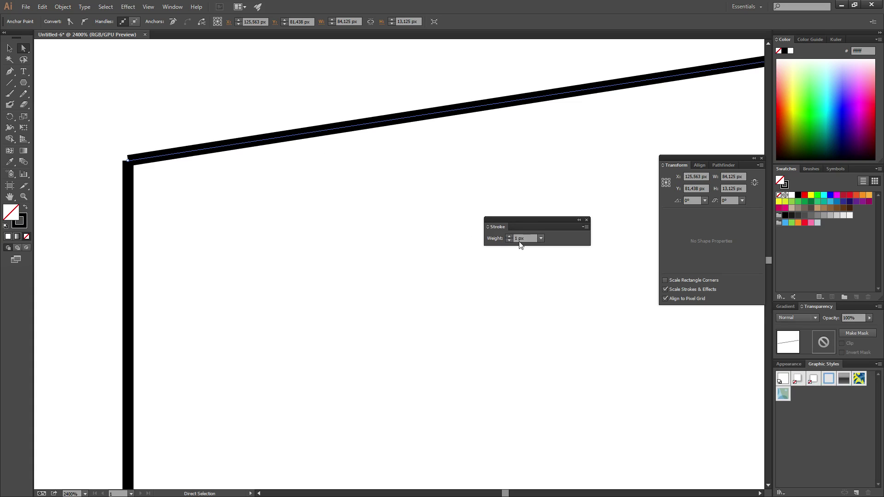
left_click(585, 227)
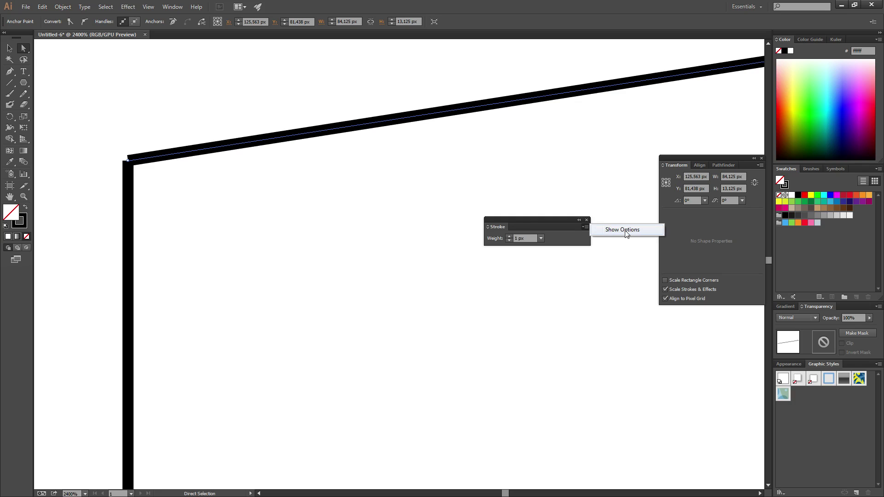
left_click(576, 238)
left_click(583, 227)
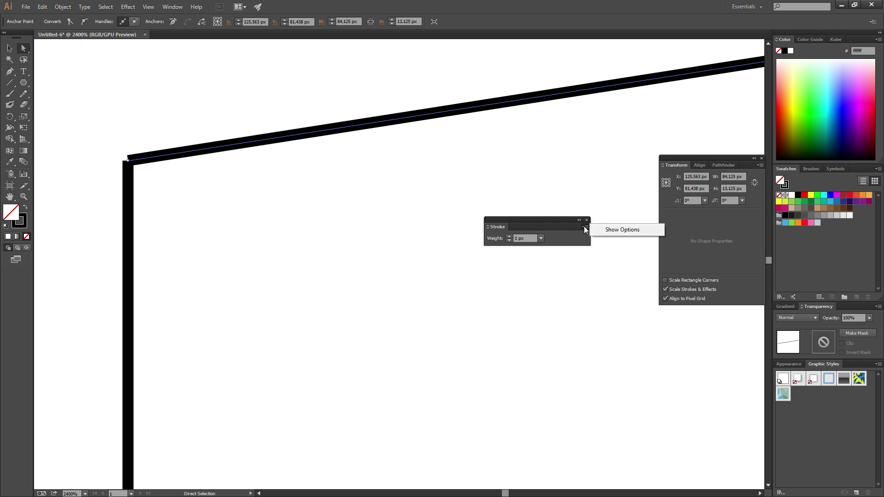
left_click(620, 228)
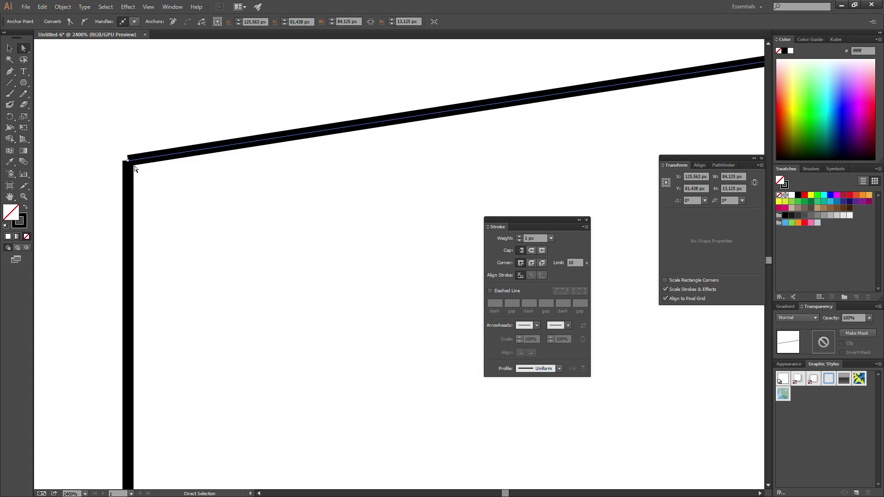
Give the slanted line a round cap and nudge the vertical line about 2 px left, away from the corner
left_click(530, 253)
left_click(144, 187)
left_click_drag(139, 209, 114, 248)
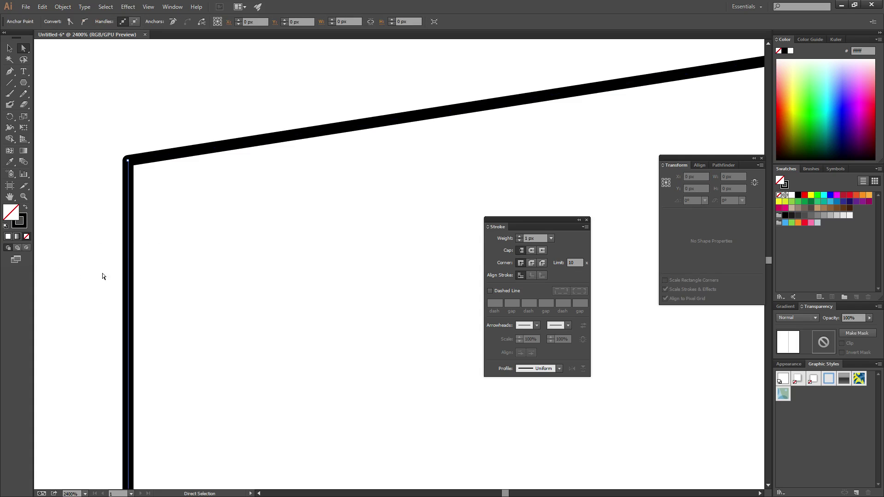
key("Left")
key("Left")
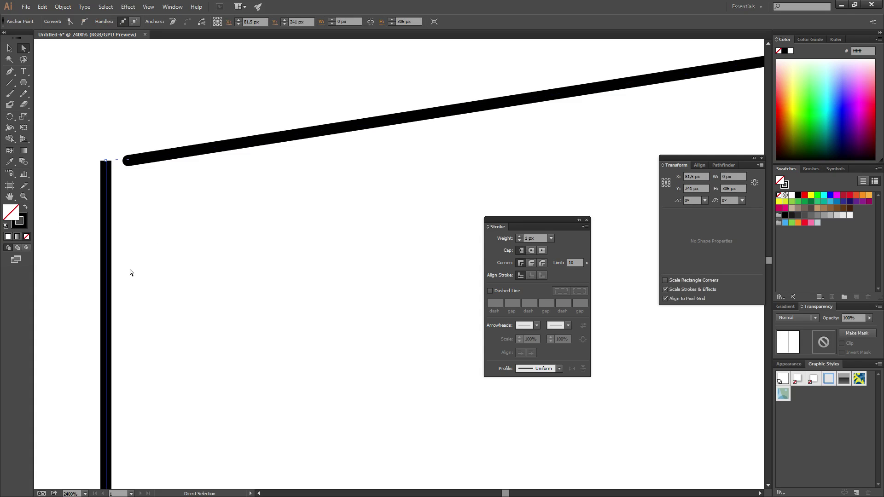
Give the vertical line a round cap, nudge it back to the corner and close the Stroke settings
left_click(532, 250)
key("Right")
key("Right")
left_click(302, 224)
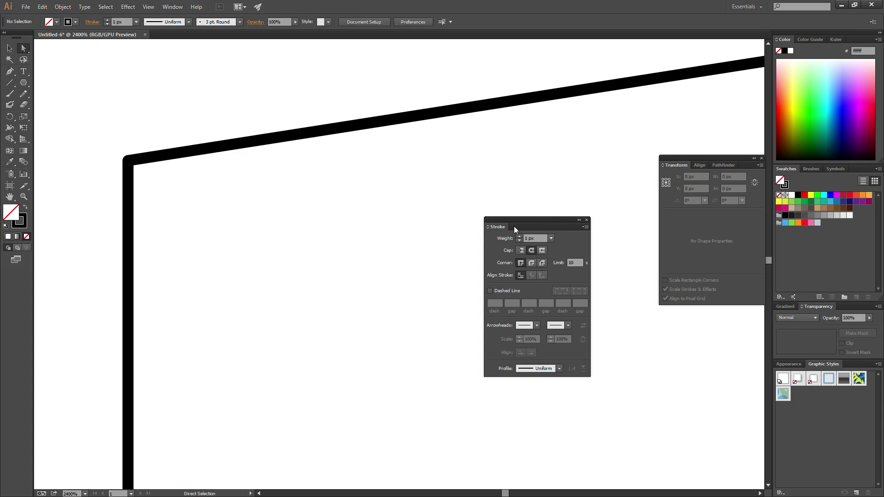
left_click(587, 220)
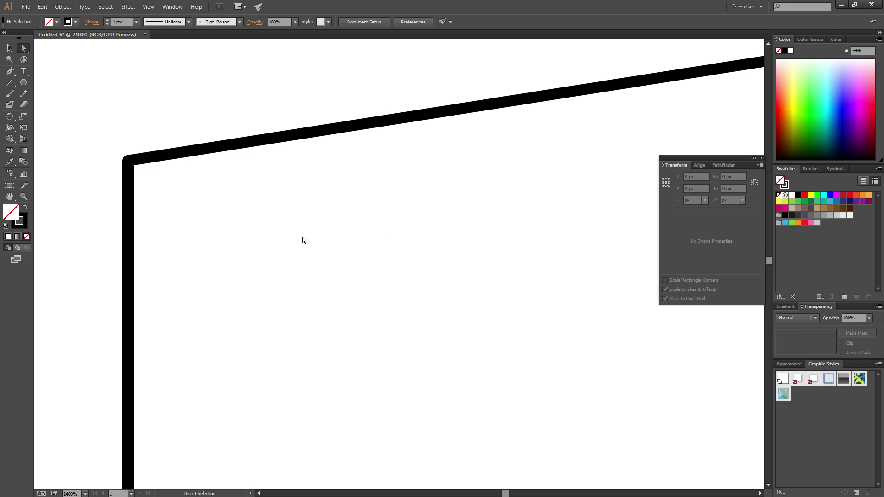
Delete both the slanted and the vertical line from the artboard
scroll(270, 250, "down", 2)
scroll(269, 251, "down", 5)
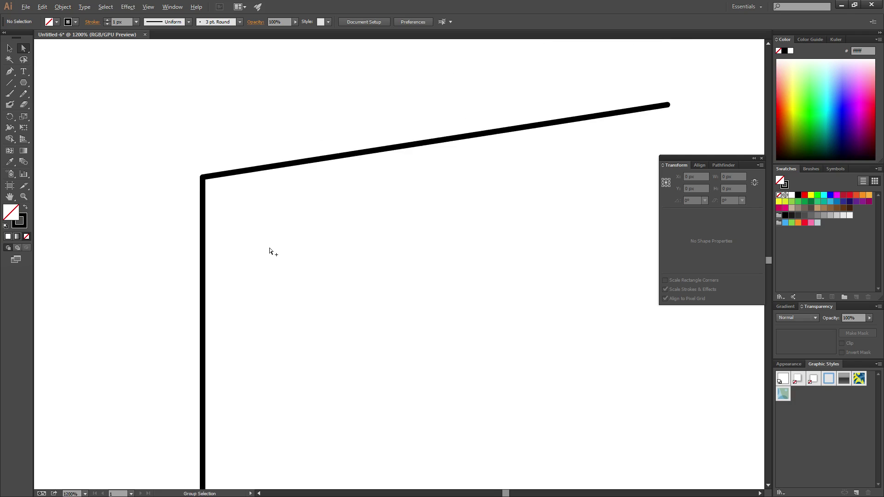
scroll(285, 284, "down", 1)
scroll(285, 284, "down", 4)
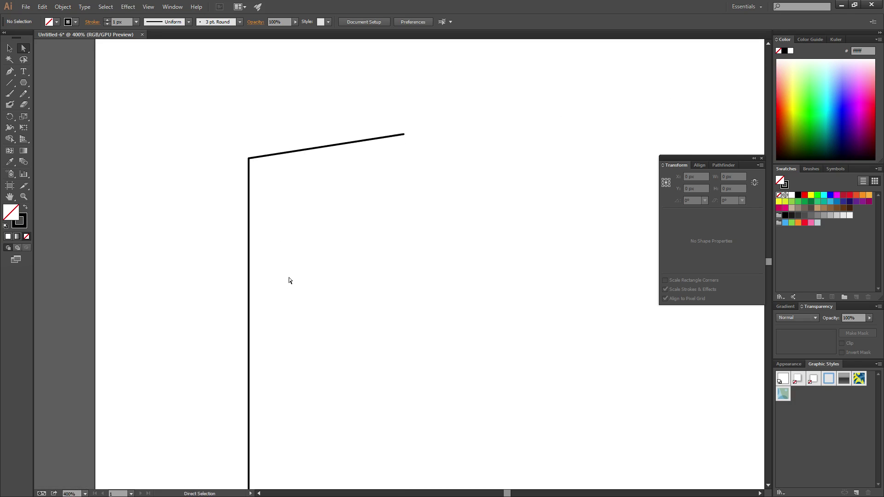
key("alt")
scroll(305, 220, "down", 2)
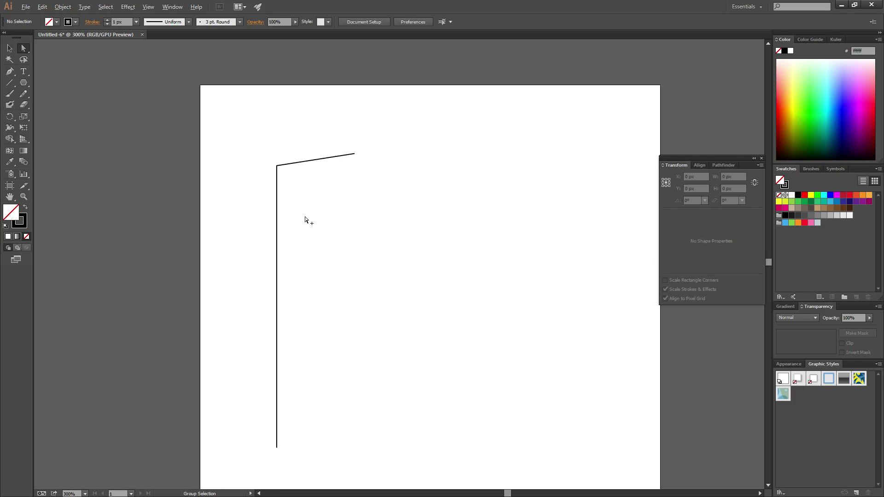
left_click_drag(243, 136, 402, 457)
key("Delete")
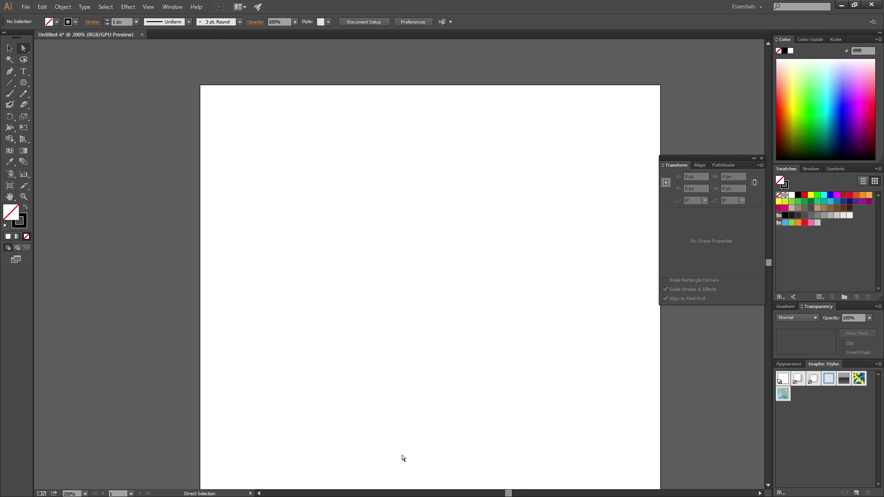
Draw an open two-segment path with the Pen tool, a straight vertical rising into a slanted segment, about 237 by 301 px overall
left_click(10, 73)
left_click(284, 401)
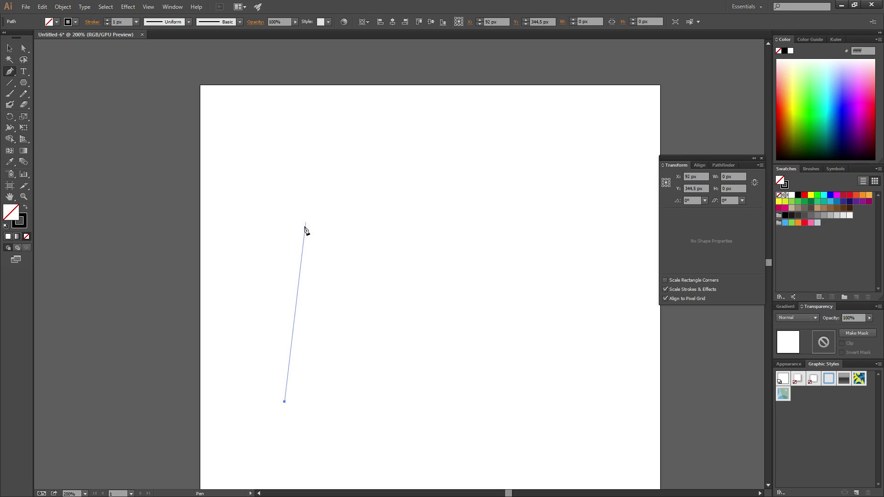
key("shift")
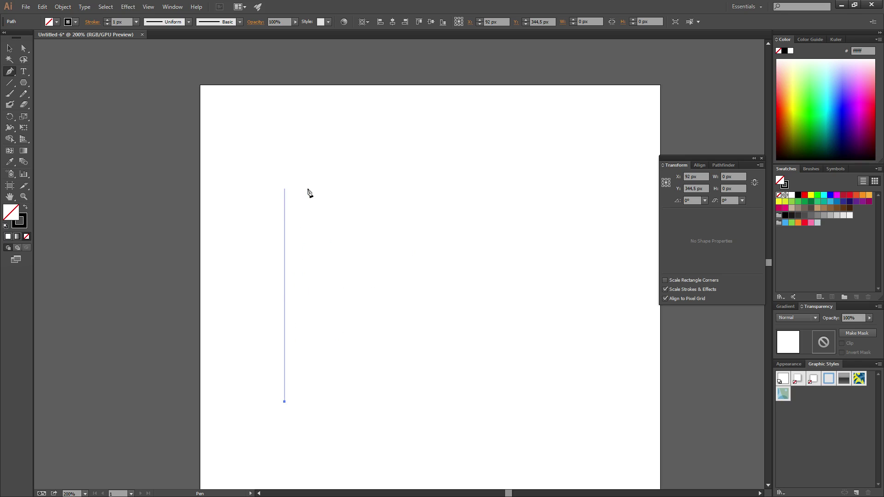
left_click(294, 172)
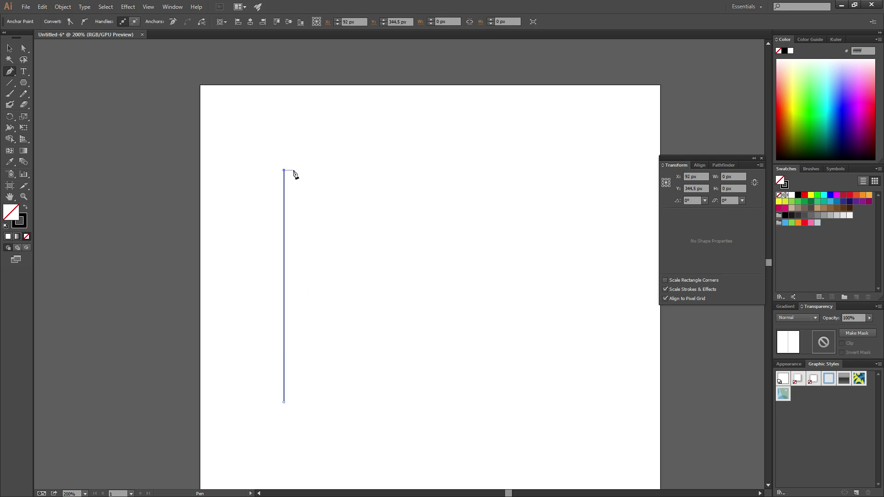
left_click(502, 125)
left_click(24, 48)
left_click(197, 166)
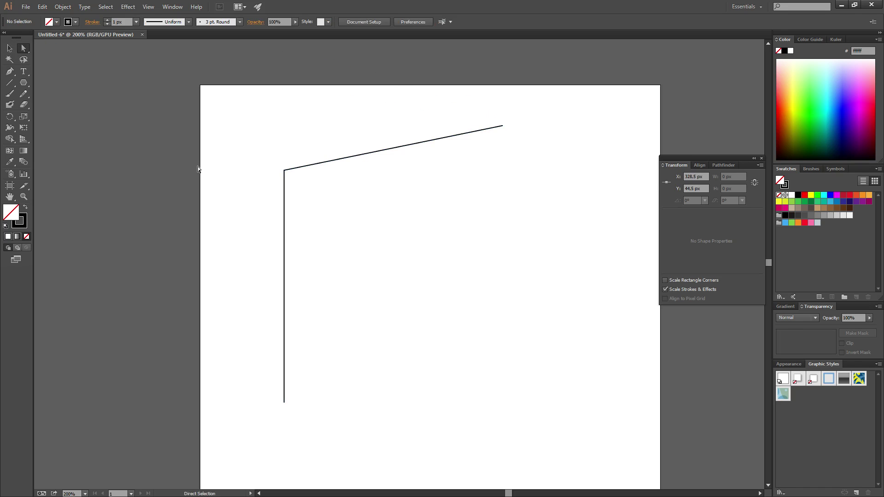
Round the pen path's corner into a large smooth curve with its corner widget and delete the path
left_click(304, 167)
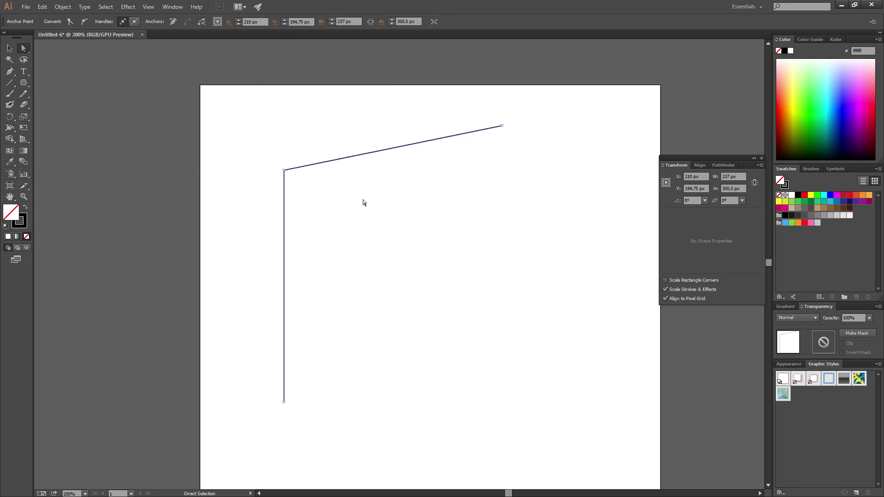
left_click(284, 170)
left_click_drag(284, 170, 478, 341)
left_click(578, 235)
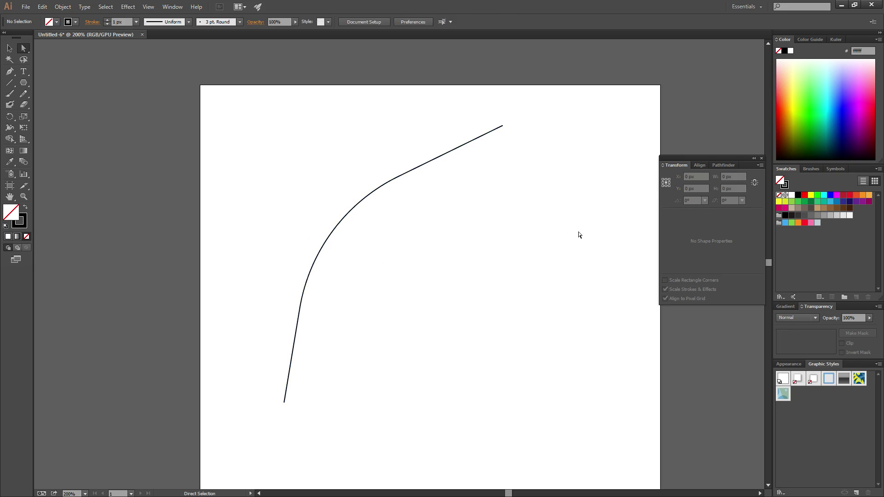
left_click_drag(272, 120, 601, 435)
key("Delete")
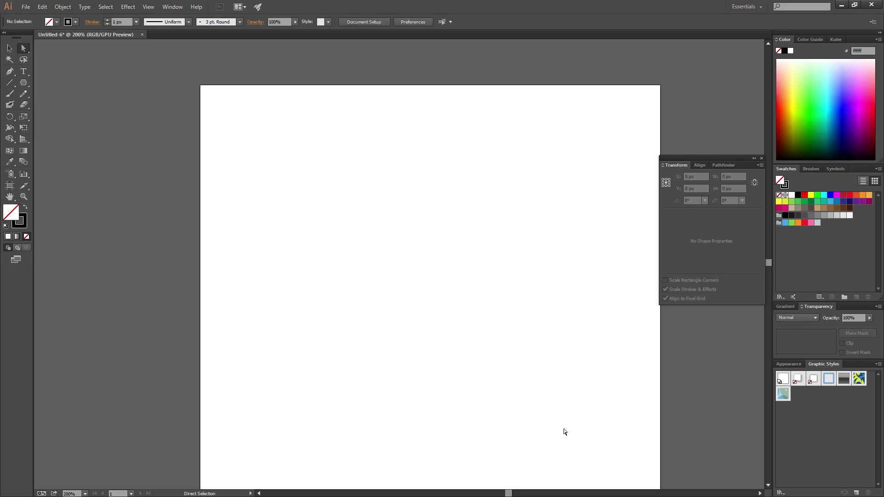
Draw three arcs in different directions with the Arc tool, the last about 208 px wide and 240 px high
left_click_drag(9, 87, 51, 93)
left_click_drag(257, 145, 419, 282)
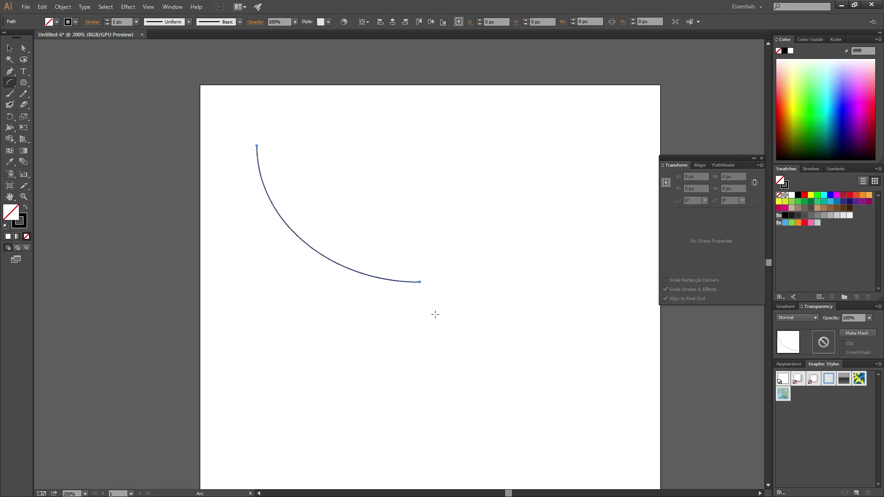
left_click_drag(248, 392, 500, 220)
left_click_drag(572, 122, 381, 342)
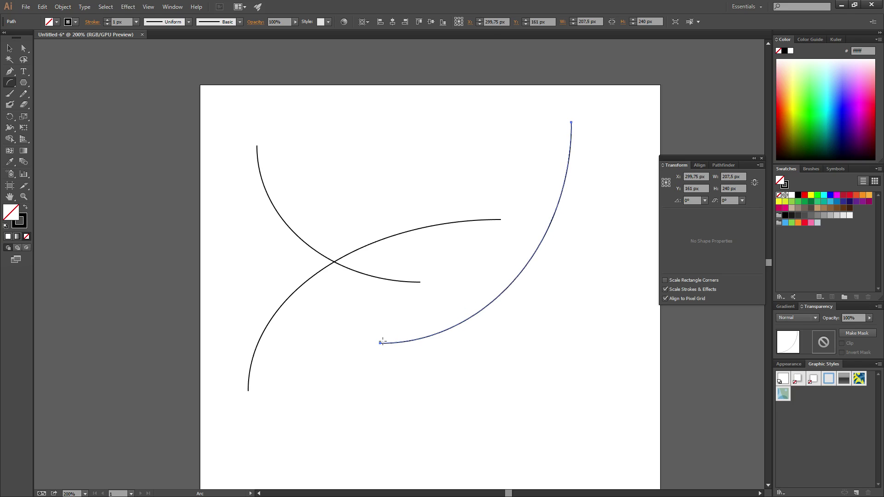
Undo the three freehand arcs to clear the artboard
key("ctrl+z")
key("ctrl+z")
key("ctrl+z")
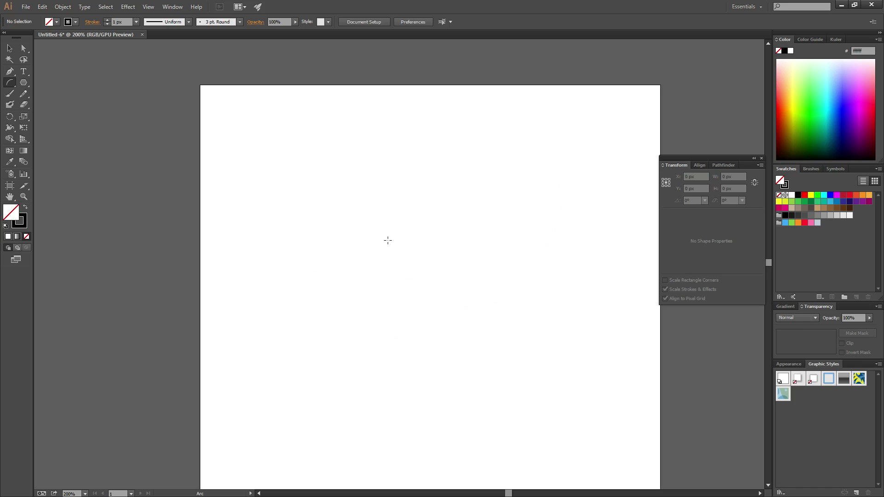
Create an open arc with X- and Y-axis lengths of 100 px and Fill Arc turned off in the artboard's upper left area
left_click(305, 182)
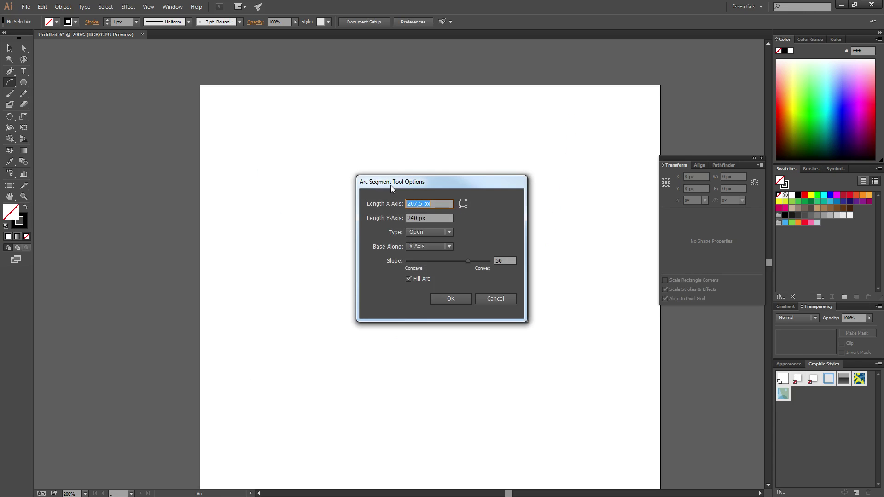
left_click_drag(452, 183, 404, 163)
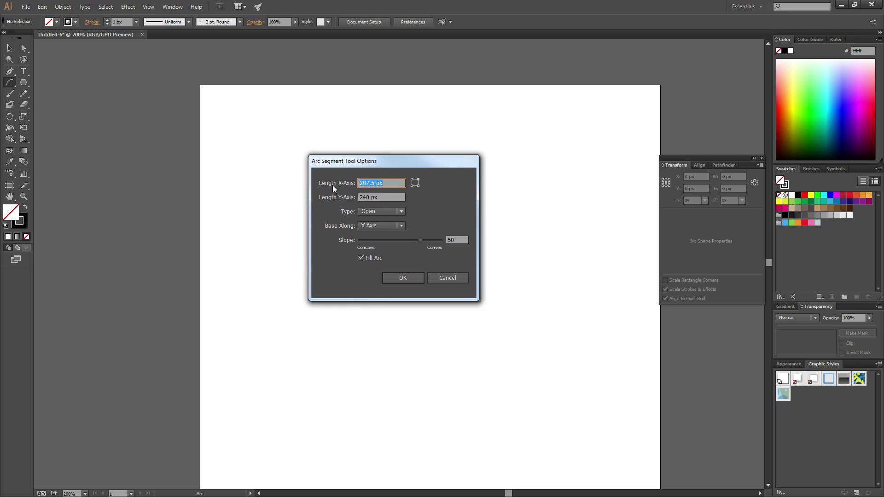
left_click(372, 183)
left_click_drag(388, 182, 342, 184)
key("Tab")
left_click_drag(372, 183, 281, 195)
type("100")
key("Tab")
type("100")
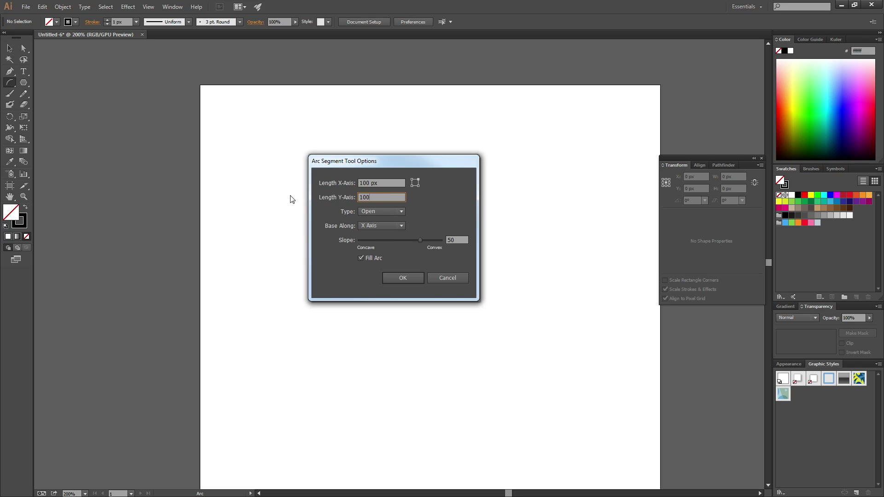
left_click(360, 258)
left_click(408, 278)
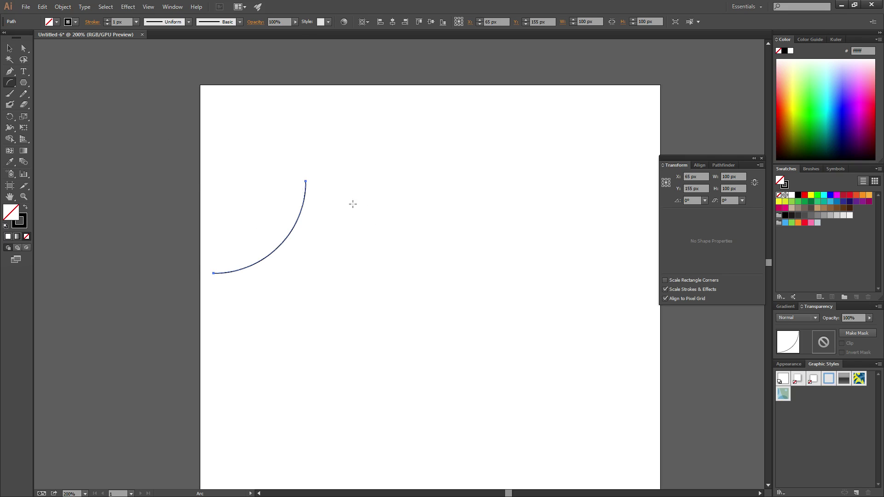
Create three more 100 by 100 px open arcs in other directions, using the top-left, bottom-left and bottom-right reference points in turn
left_click(420, 230)
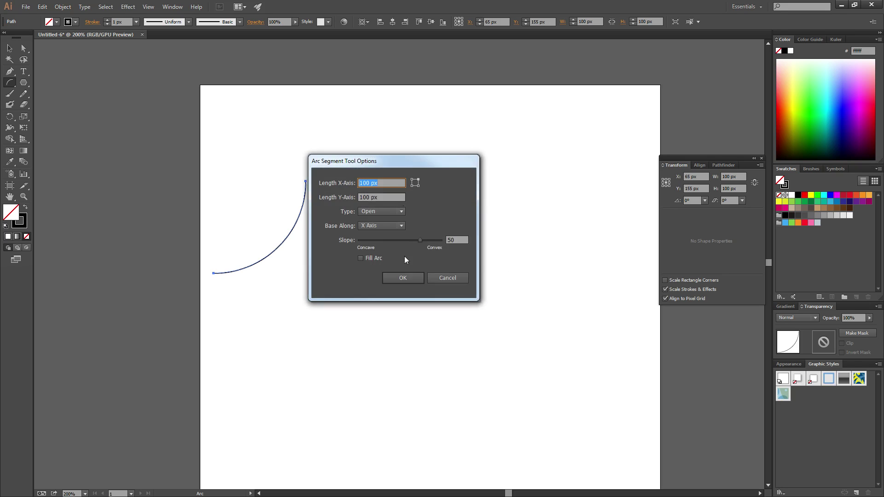
left_click(448, 277)
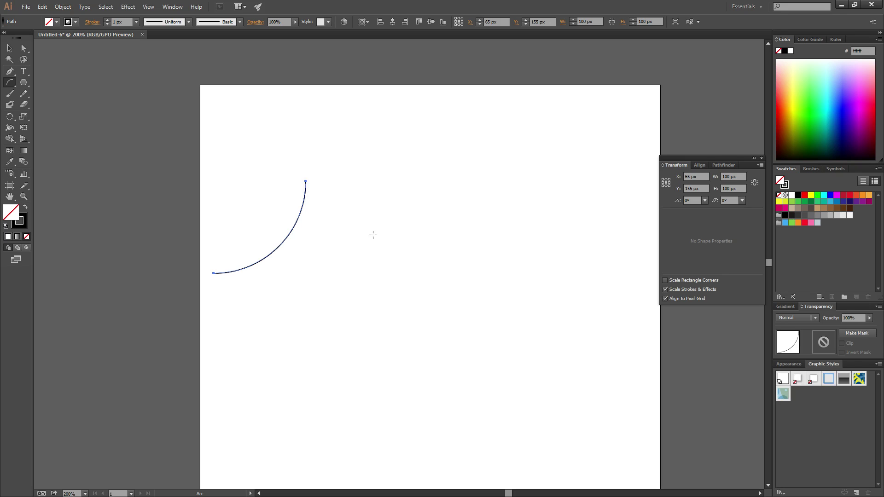
left_click(415, 230)
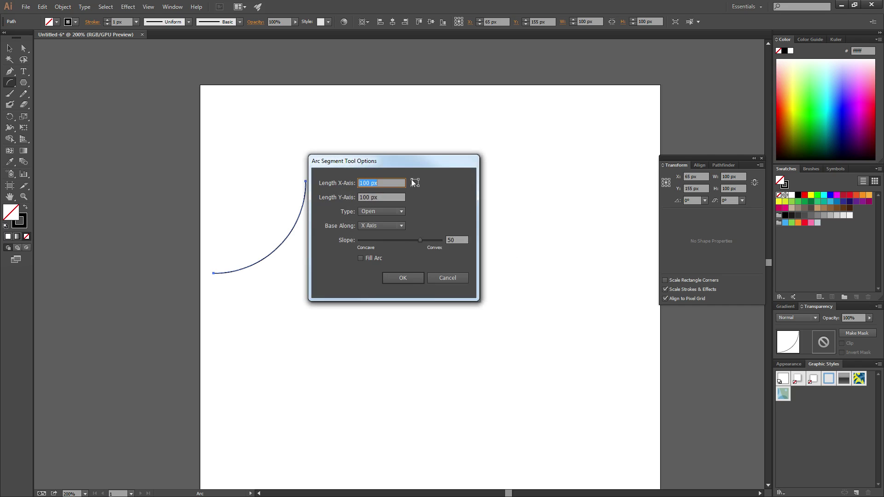
left_click(403, 278)
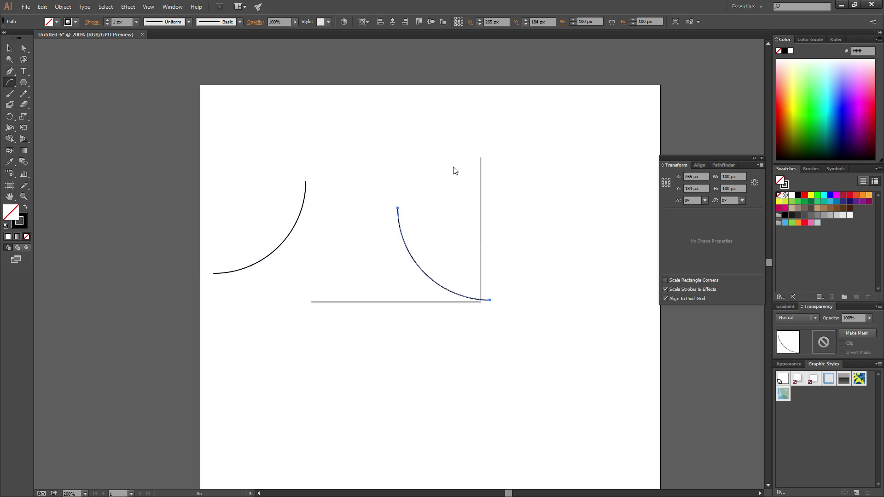
left_click(507, 211)
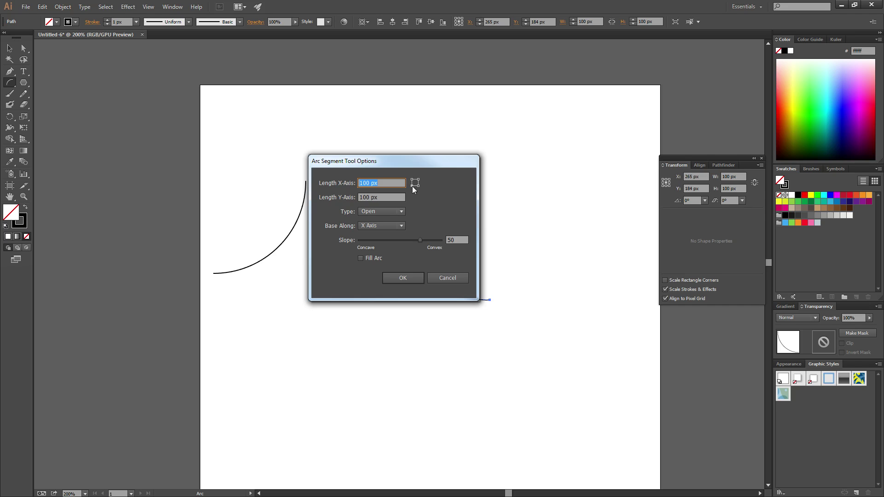
left_click_drag(413, 165, 598, 245)
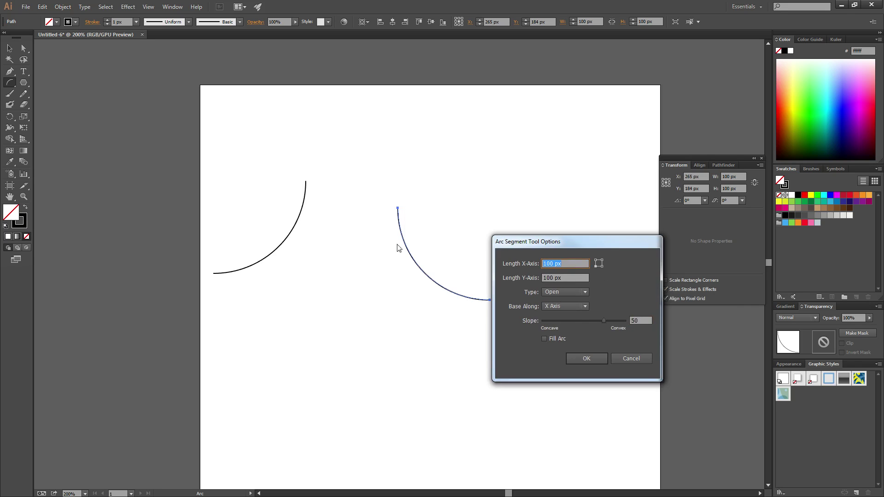
left_click(578, 358)
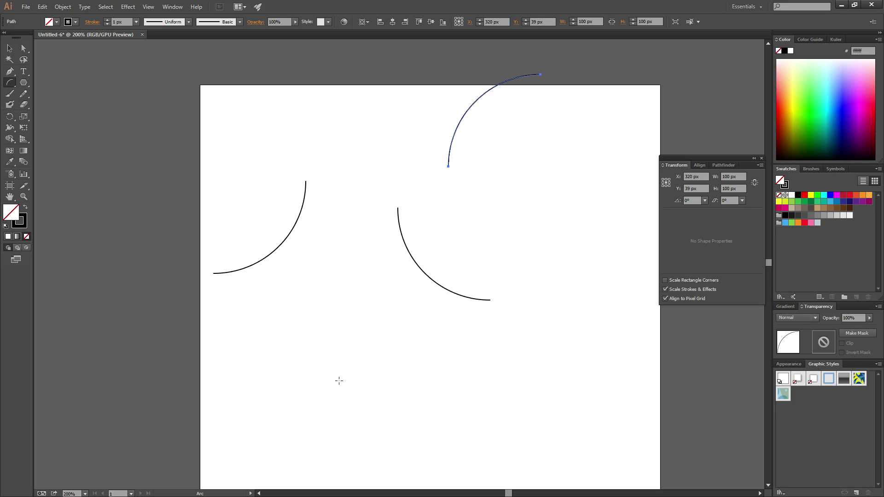
left_click(331, 368)
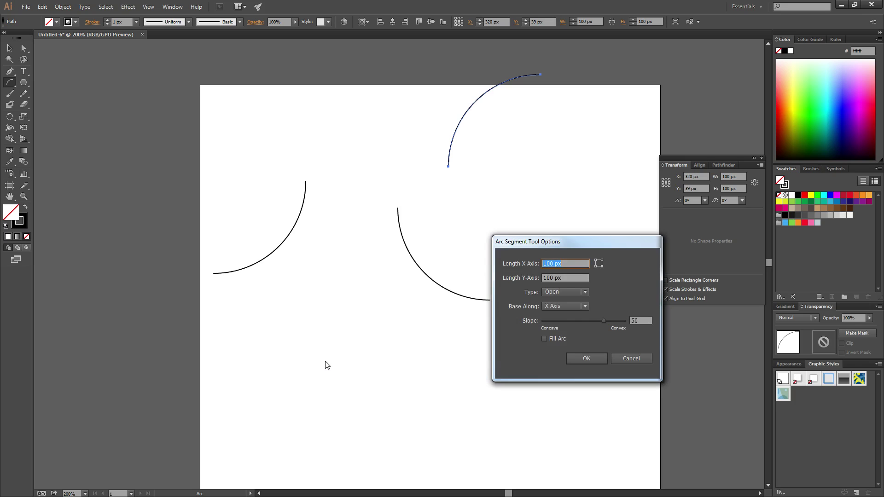
left_click(582, 357)
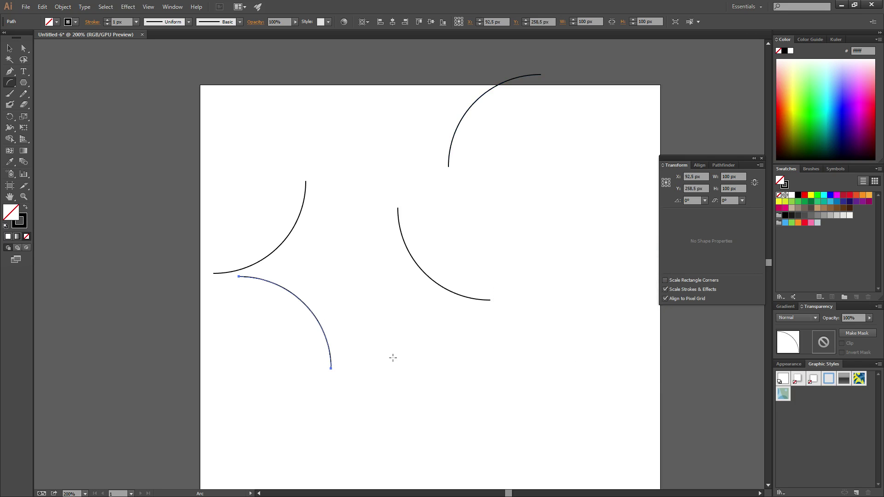
Select all four arcs with the Direct Selection tool and delete them
left_click(23, 48)
left_click_drag(141, 52, 642, 396)
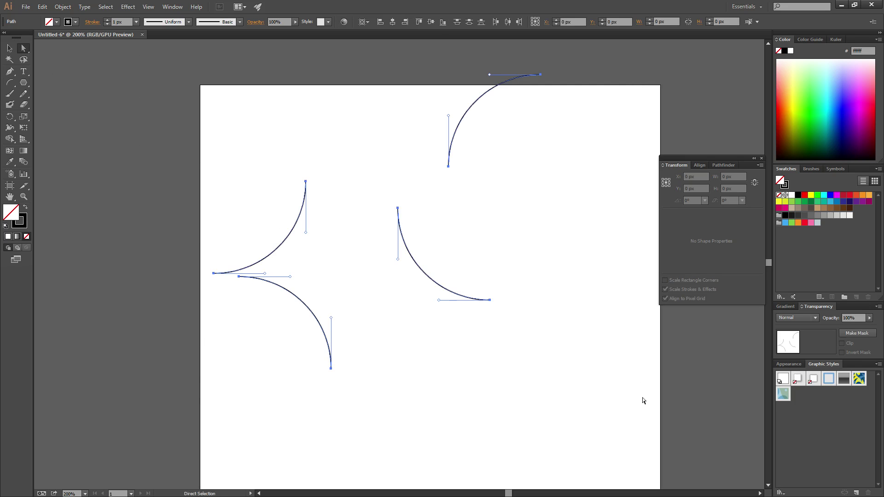
key("Delete")
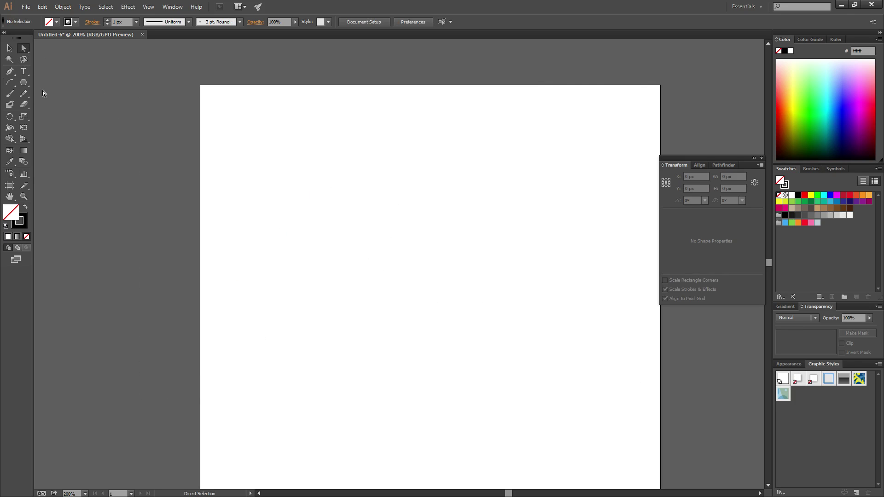
Create an open arc with an X-axis length of 200 px and a Y-axis length of 100 px near the artboard's centre
left_click(13, 84)
left_click(357, 247)
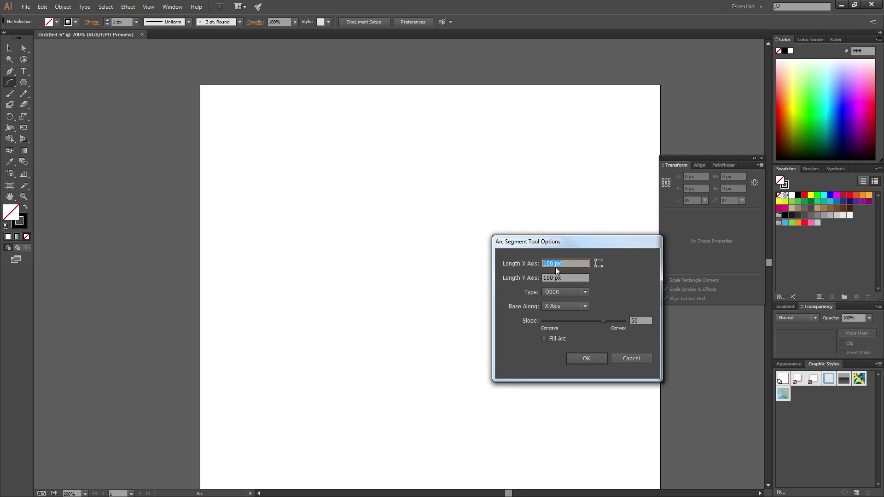
type("2")
left_click(585, 358)
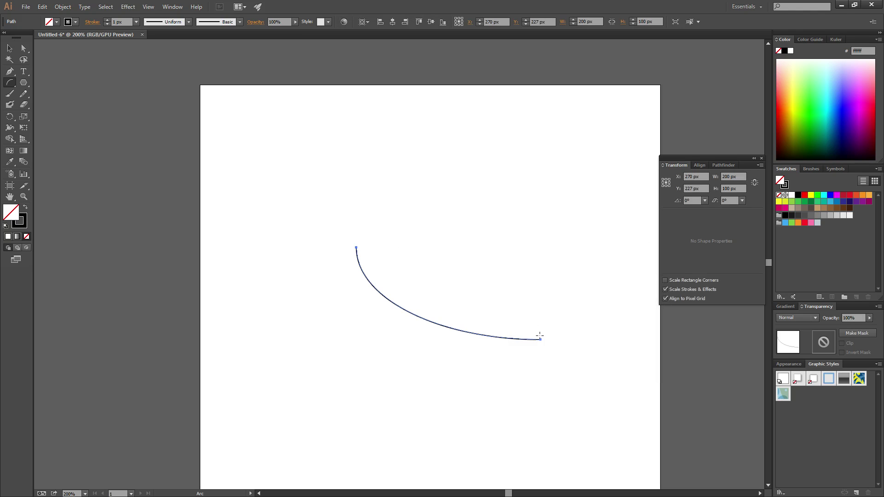
Create a closed 200 by 100 px arc just above and to the left of the open arc
left_click(317, 185)
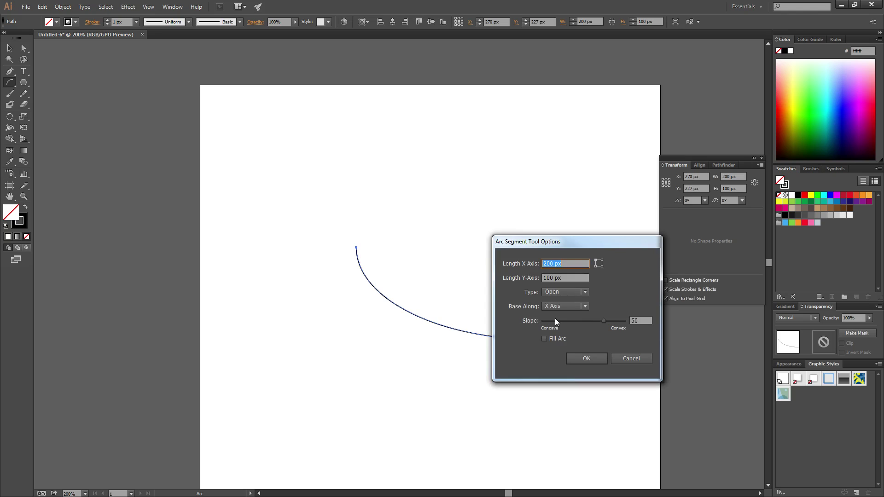
left_click(581, 293)
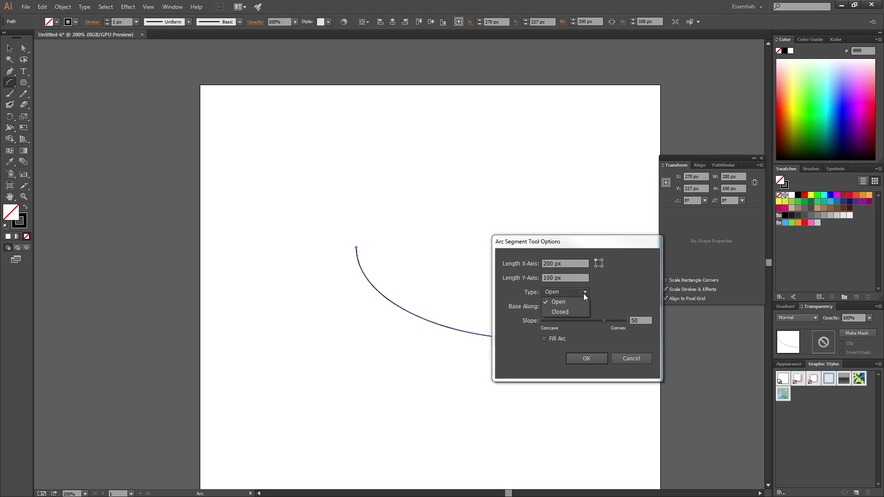
left_click(557, 311)
left_click(587, 358)
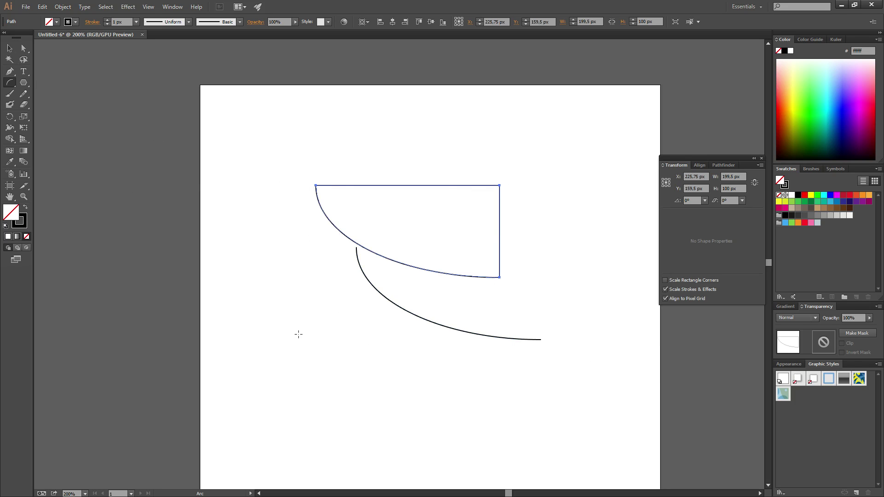
Create a closed arc with an X-axis length of 100 px below the other two shapes
left_click(397, 351)
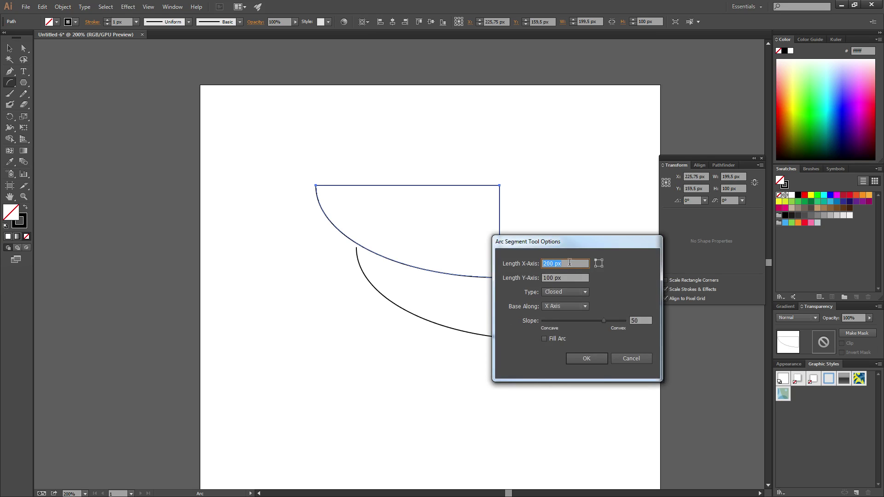
type("100")
left_click(598, 359)
Round all three corners of the small closed arc to a radius of about 18 px with its corner widgets
left_click(24, 48)
left_click(333, 336)
left_click(333, 336)
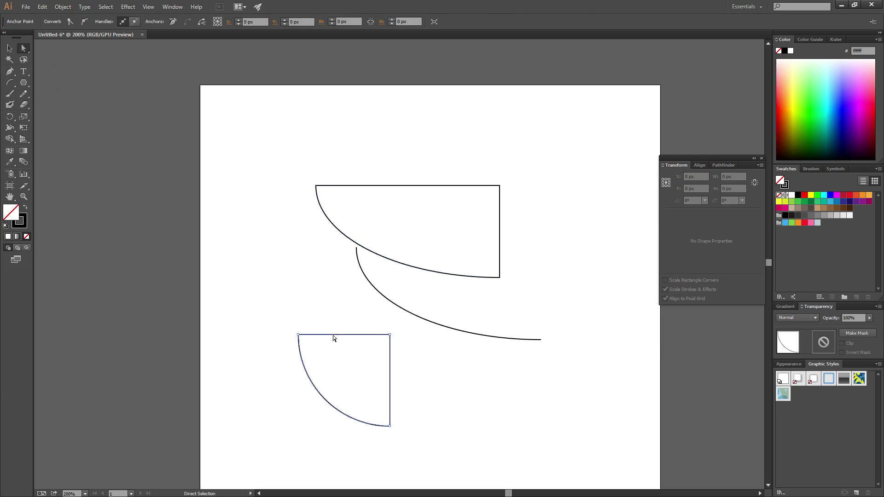
left_click(309, 348)
left_click(302, 351)
left_click_drag(267, 310, 448, 442)
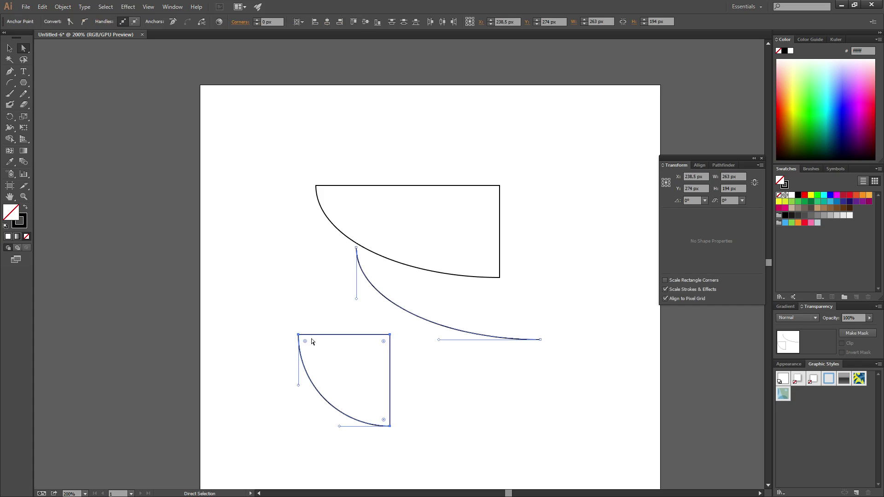
mouse_move(319, 354)
left_mouse_down()
mouse_move(359, 389)
mouse_move(321, 356)
left_mouse_up()
left_click(336, 398)
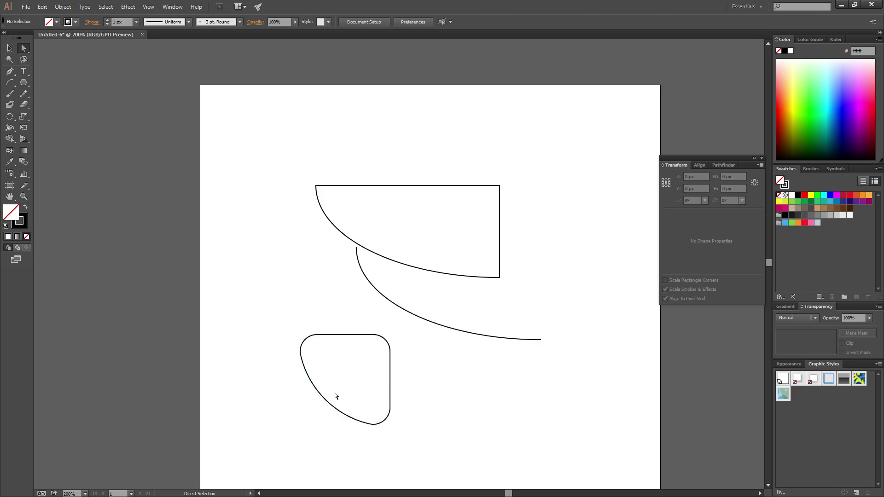
left_click_drag(277, 319, 408, 451)
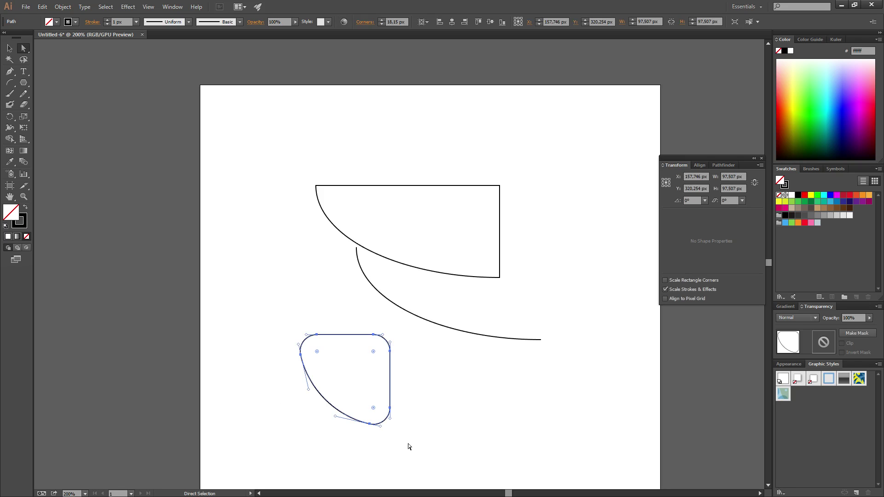
Select the open arc and both closed arcs and delete them
left_click(271, 221)
left_click_drag(258, 141, 579, 474)
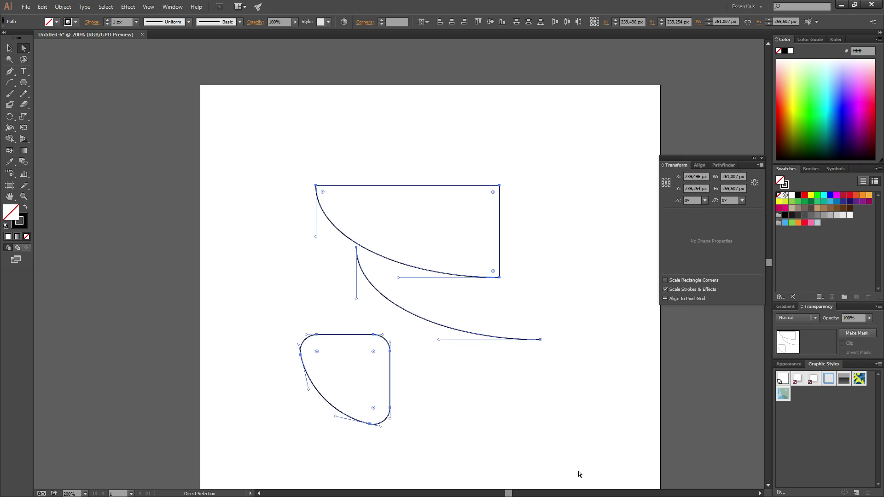
key("Delete")
Create a closed 100 by 100 px arc with its base along the X axis near the artboard's centre
left_click(14, 85)
left_click(476, 308)
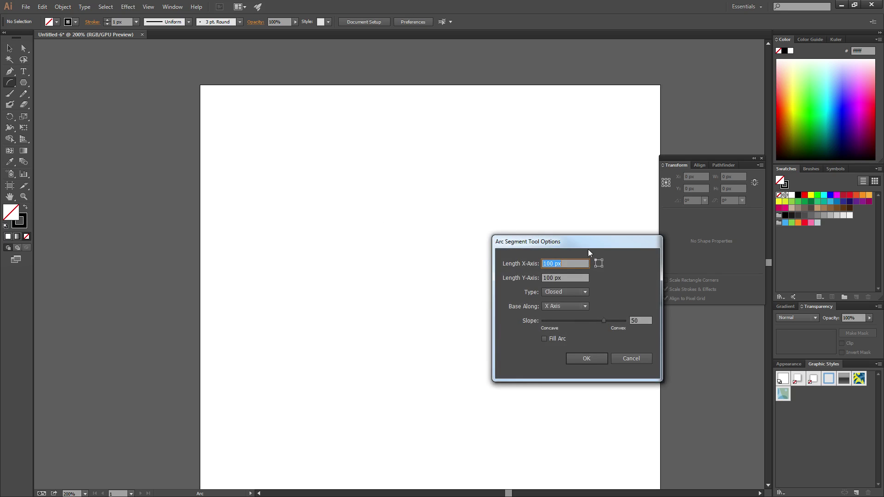
left_click_drag(588, 250, 403, 224)
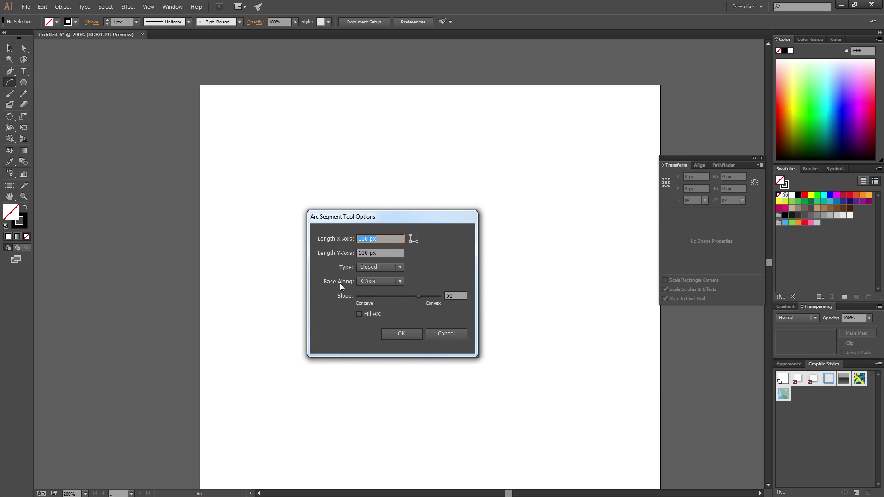
left_click(398, 282)
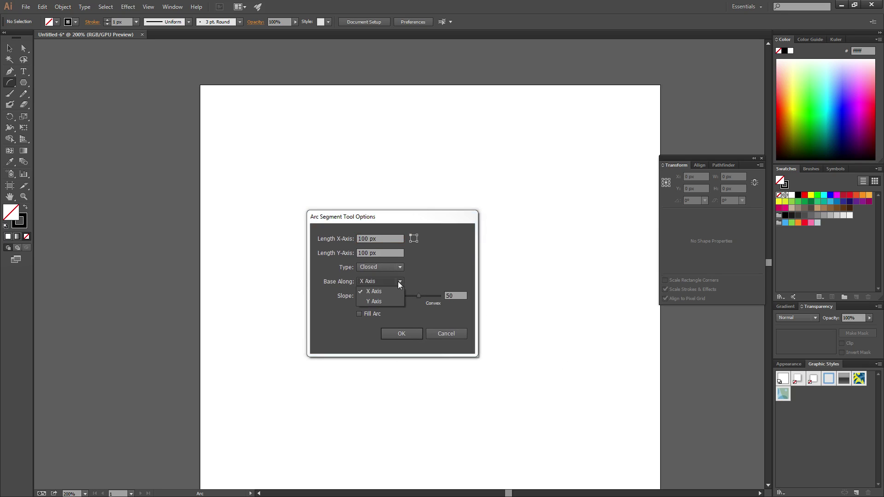
left_click(399, 281)
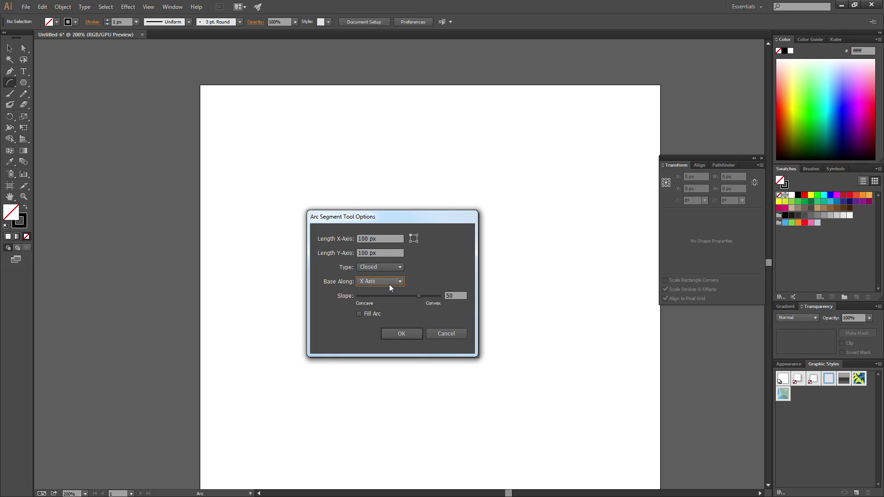
left_click(408, 335)
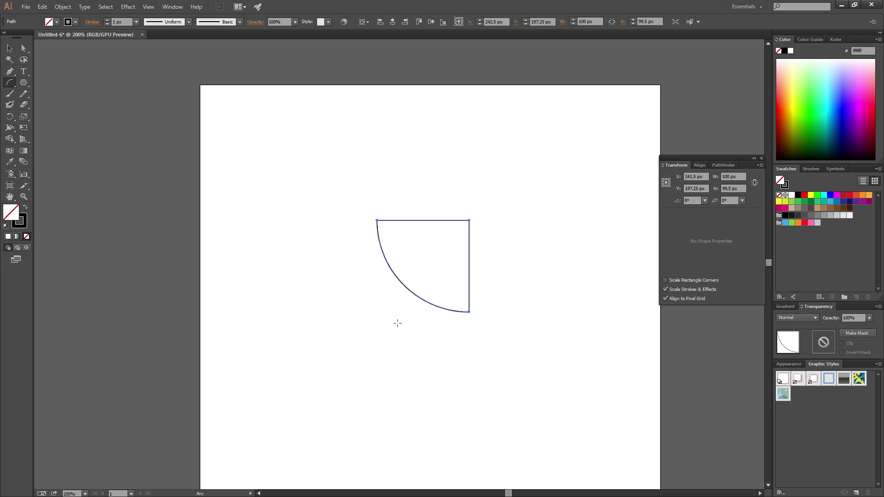
Create a second closed 100 by 100 px arc with its base along the Y axis, and undo it
left_click(299, 315)
left_click(387, 282)
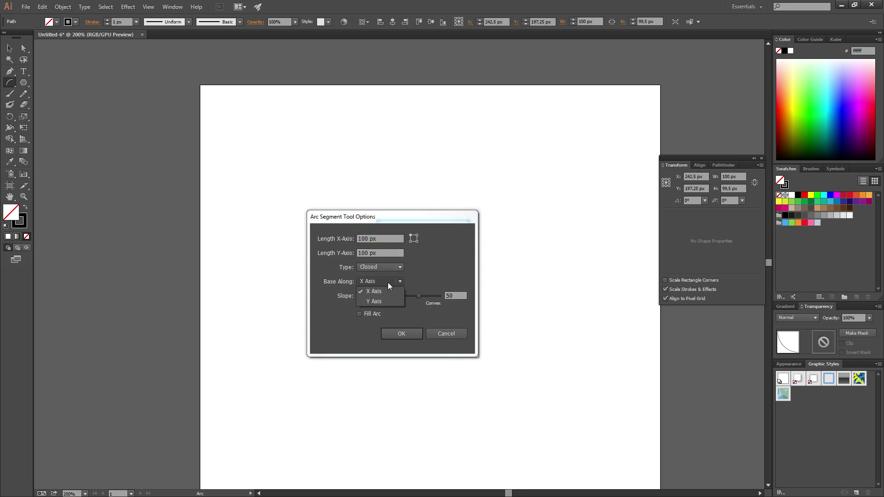
left_click(381, 299)
left_click(407, 335)
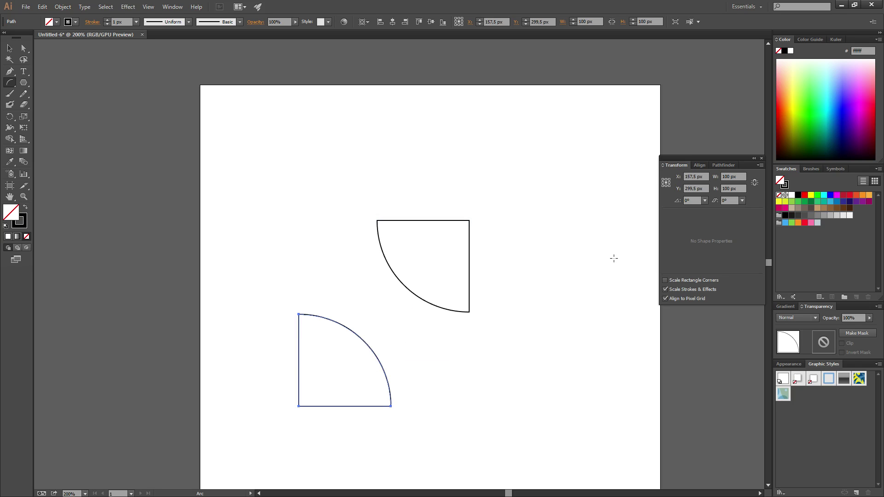
key("ctrl+z")
key("ctrl+z")
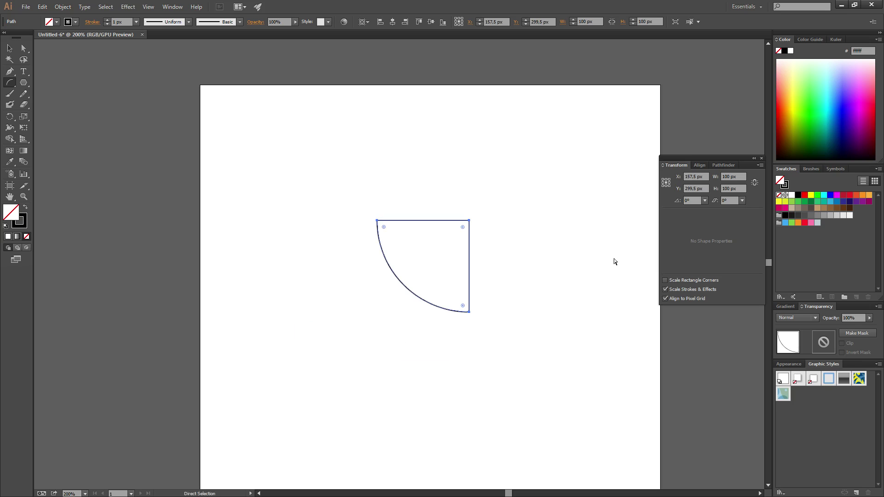
Create a closed 100 by 100 px arc with its base along the Y axis and slope 0, and delete it
left_click(400, 217)
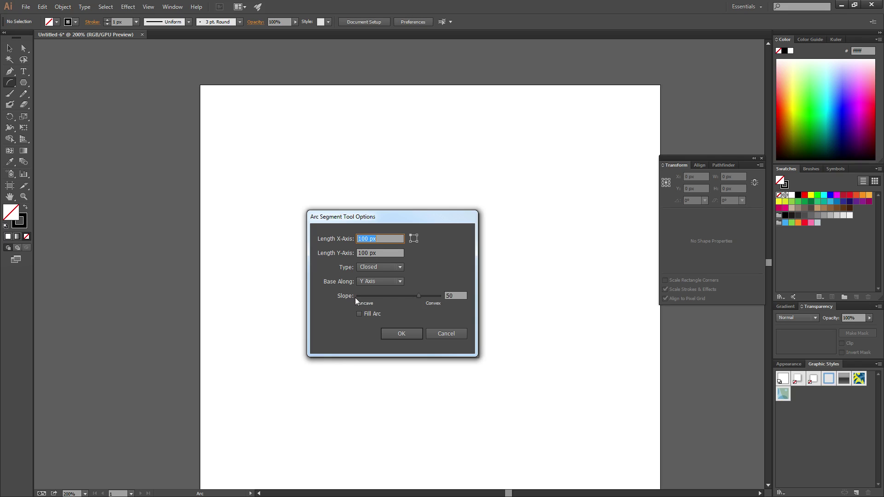
left_click_drag(419, 296, 399, 297)
type("0")
mouse_move(399, 295)
left_mouse_down()
mouse_move(354, 295)
mouse_move(403, 304)
left_mouse_up()
left_click_drag(401, 218, 555, 124)
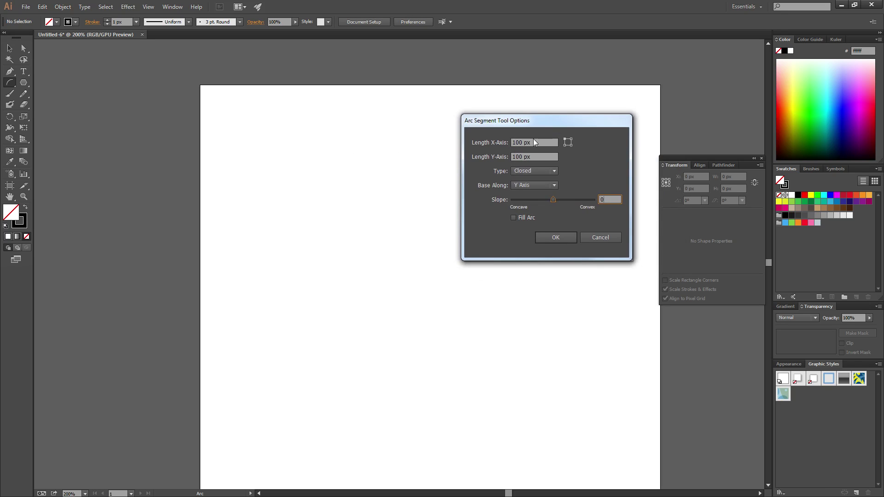
left_click(555, 237)
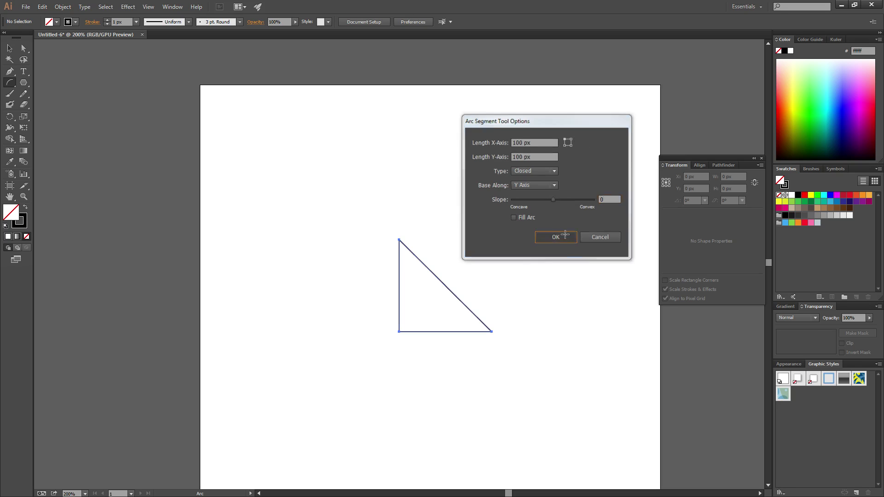
key("Delete")
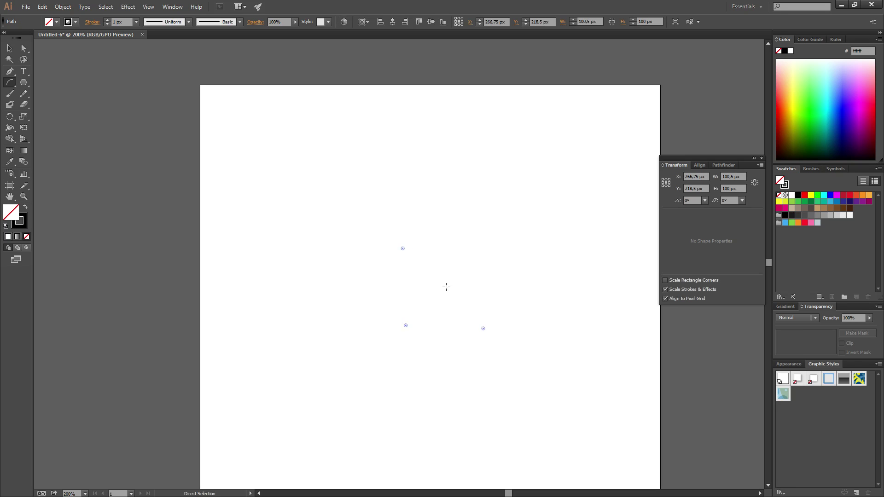
Create an open 100 by 100 px arc with slope 0, and undo it
left_click(416, 270)
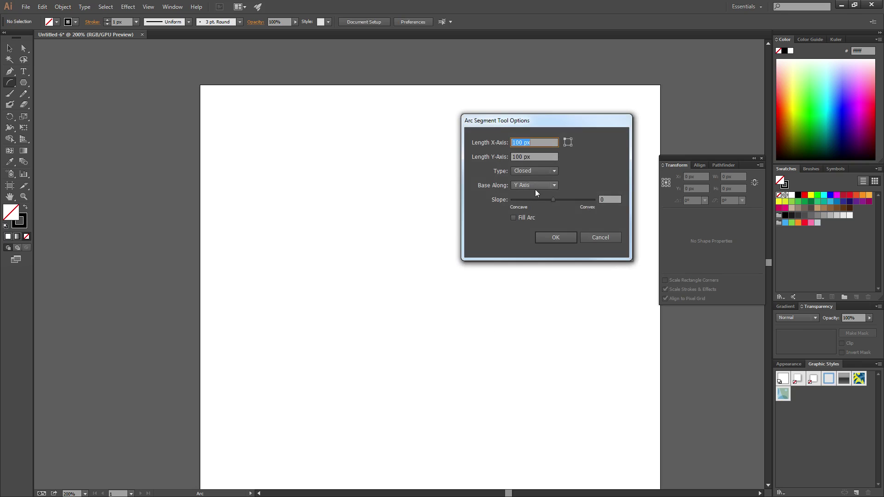
left_click(532, 172)
left_click(546, 181)
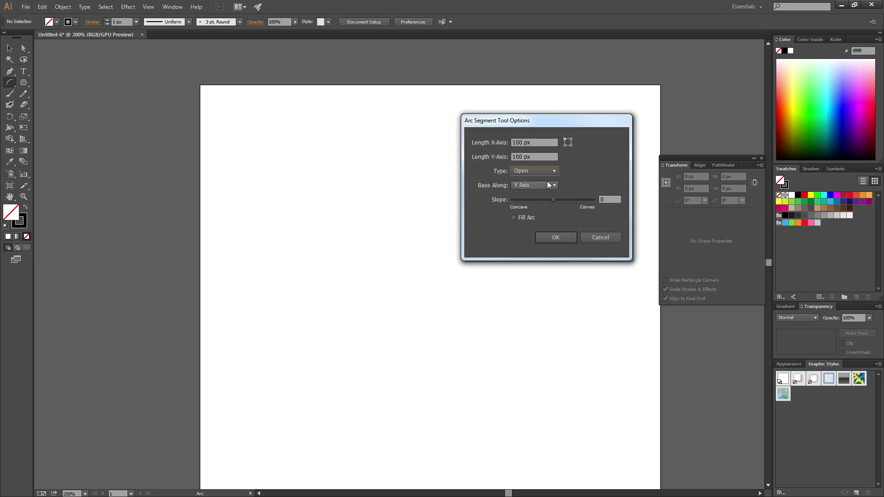
left_click(555, 237)
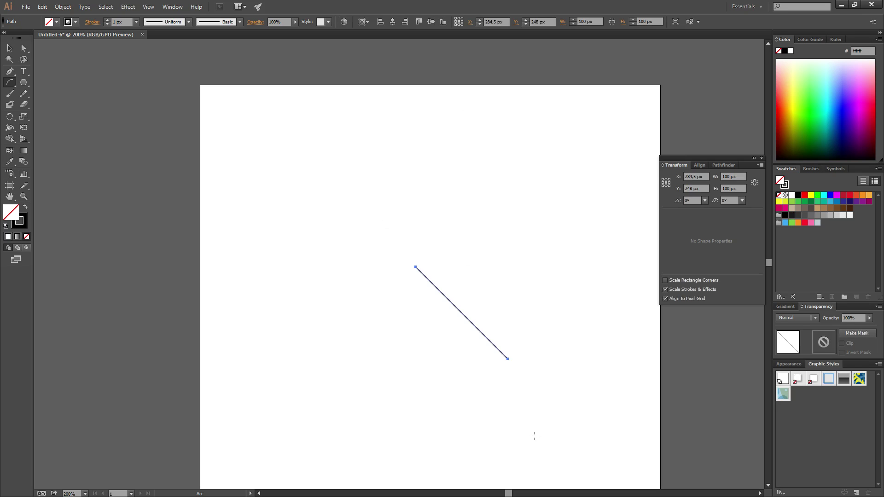
key("ctrl+z")
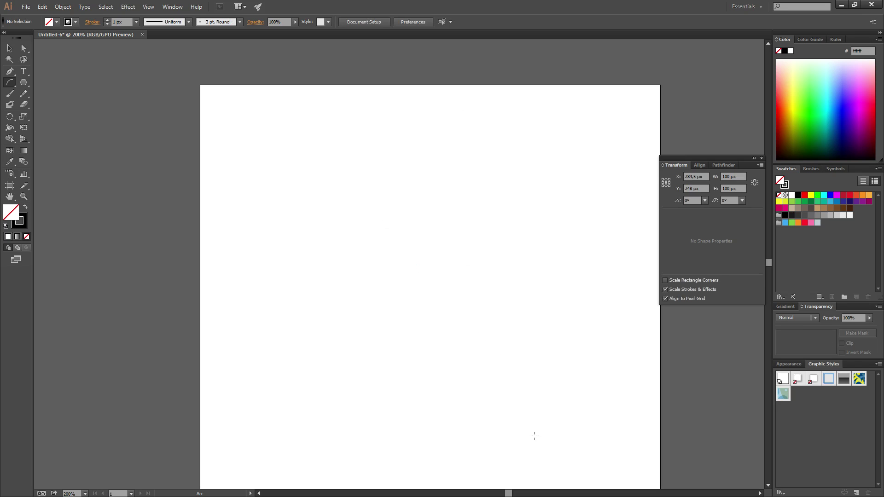
Create an open 100 by 100 px arc with a slightly convex slope near the artboard's centre
left_click(399, 241)
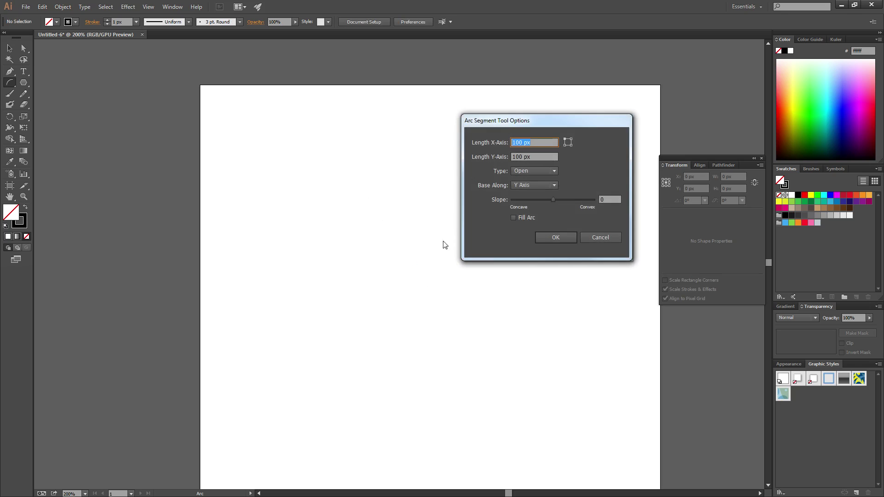
left_click_drag(553, 200, 561, 203)
left_click(563, 240)
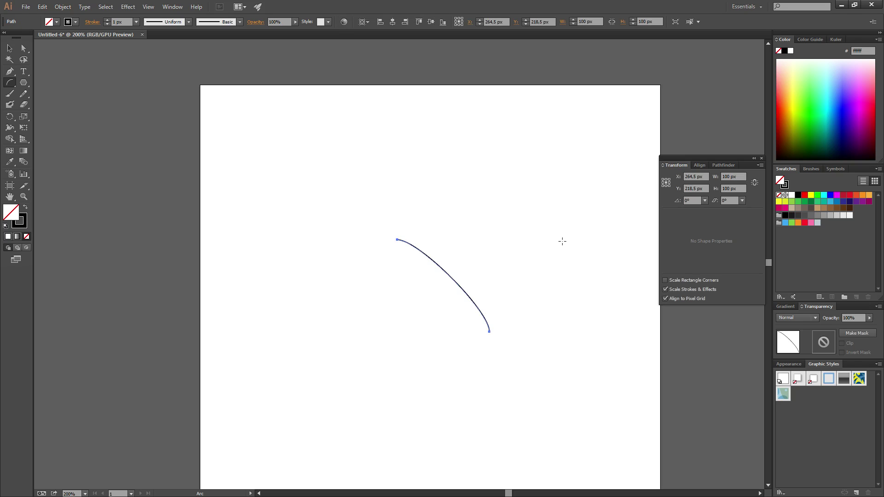
Pull the direction handle of the arc's upper-left anchor outward to bulge the curve, and delete the arc
left_click(23, 47)
left_click(375, 205)
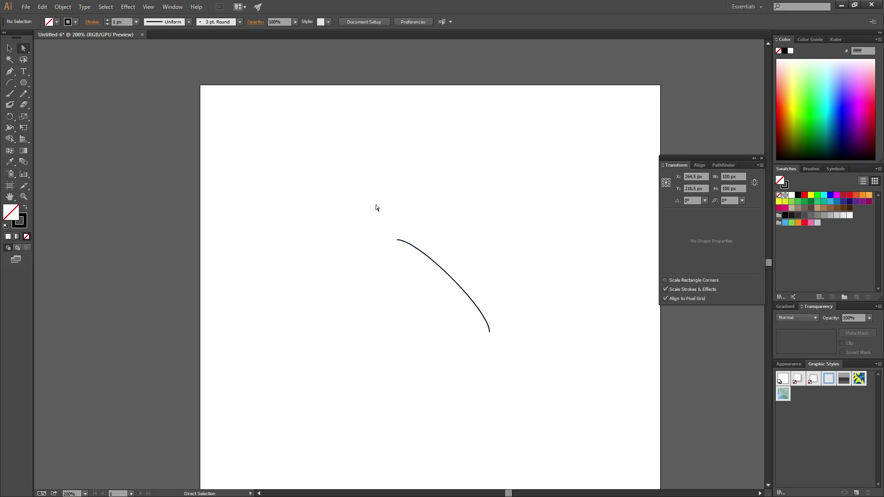
left_click(398, 241)
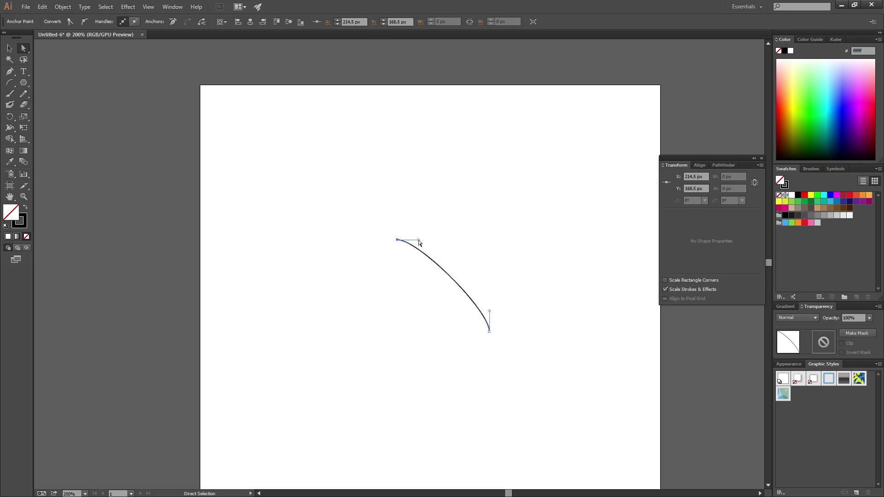
left_click_drag(418, 240, 485, 216)
left_click(592, 347)
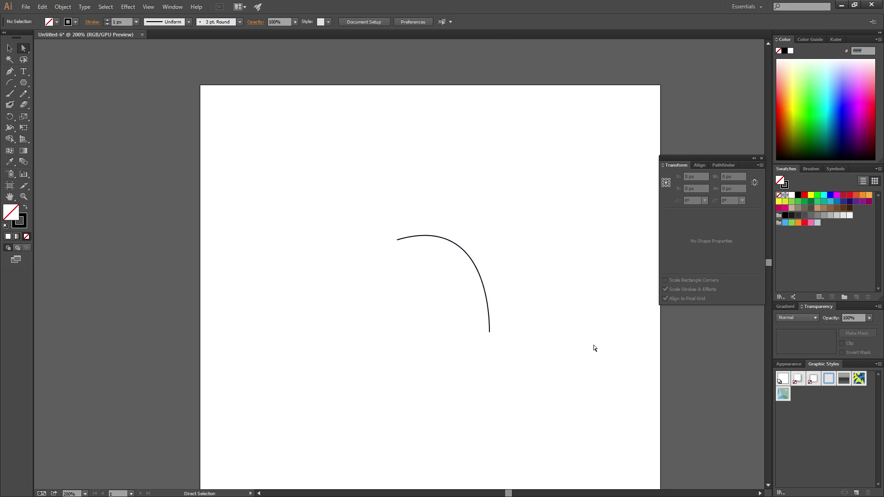
left_click_drag(343, 180, 598, 416)
key("Delete")
Create an open 100 by 100 px arc with its base along the Y axis and a fully convex slope of 100
left_click(9, 82)
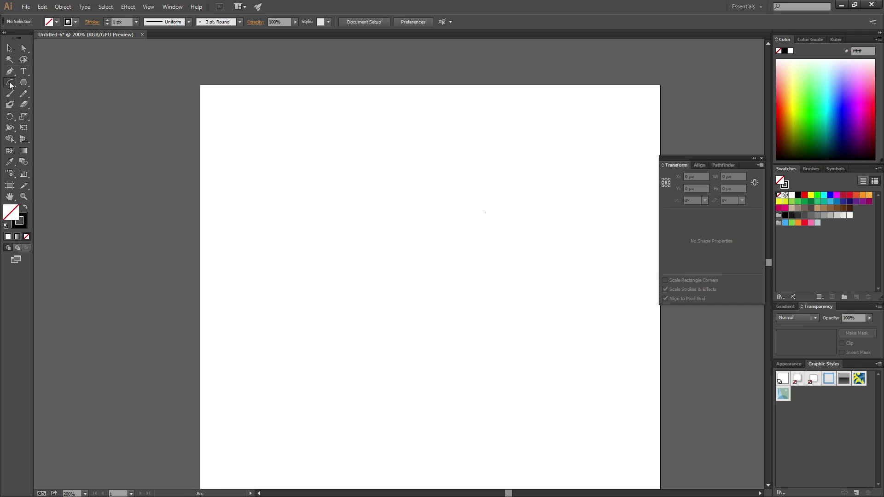
left_click(399, 257)
left_click_drag(561, 200, 558, 200)
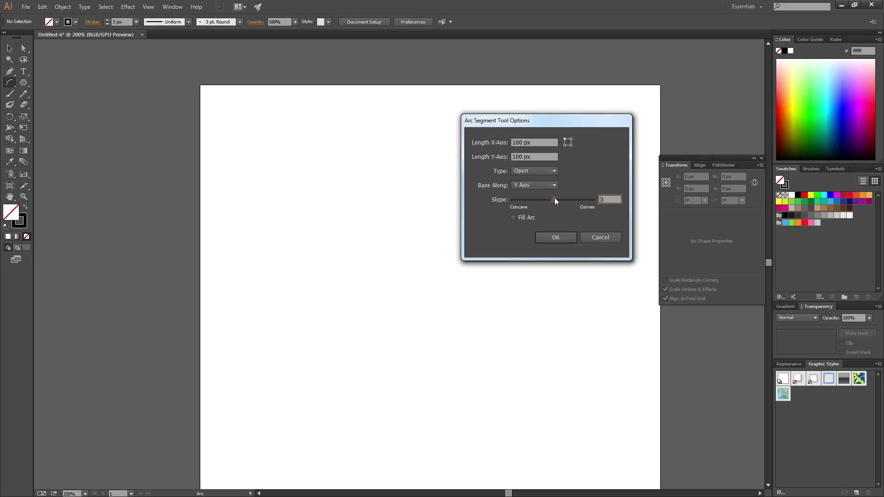
mouse_move(554, 199)
left_mouse_down()
mouse_move(577, 198)
mouse_move(553, 199)
left_mouse_up()
type("0")
left_click_drag(551, 201, 624, 206)
left_click(555, 237)
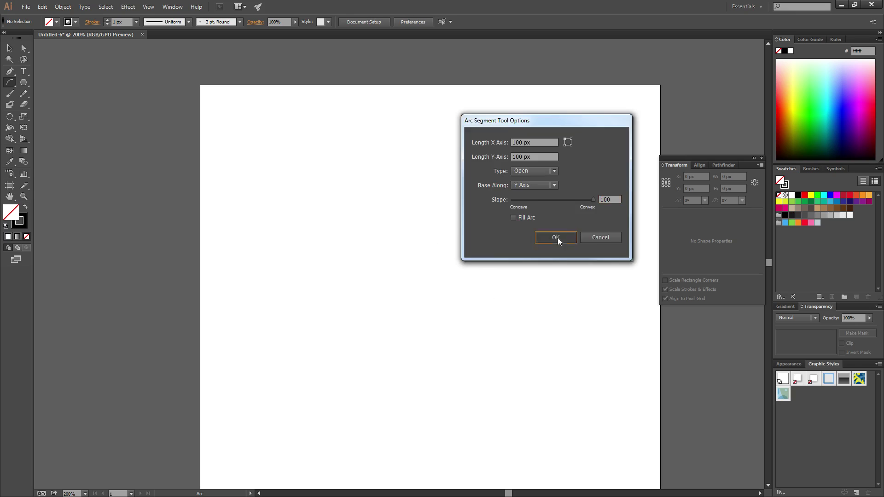
Pull both anchor handles of the arc outward to reshape it, and undo both handle changes
left_click(24, 48)
left_click(393, 254)
left_click(398, 257)
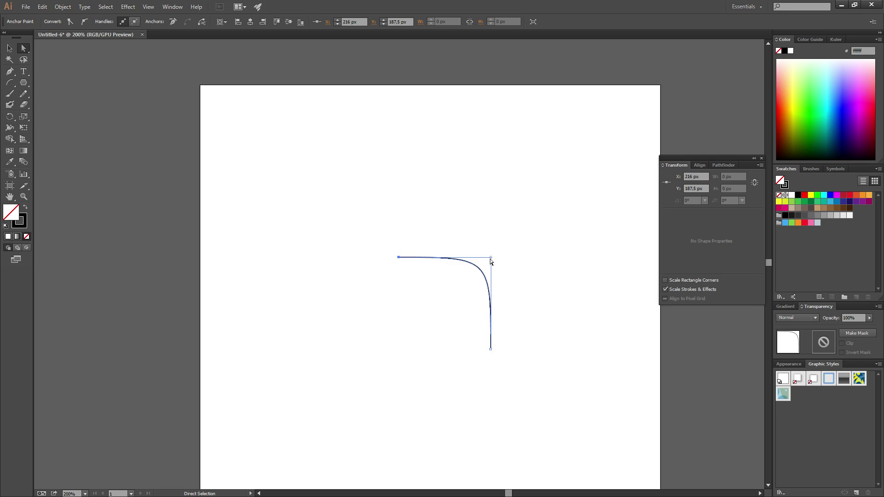
left_click_drag(491, 258, 496, 227)
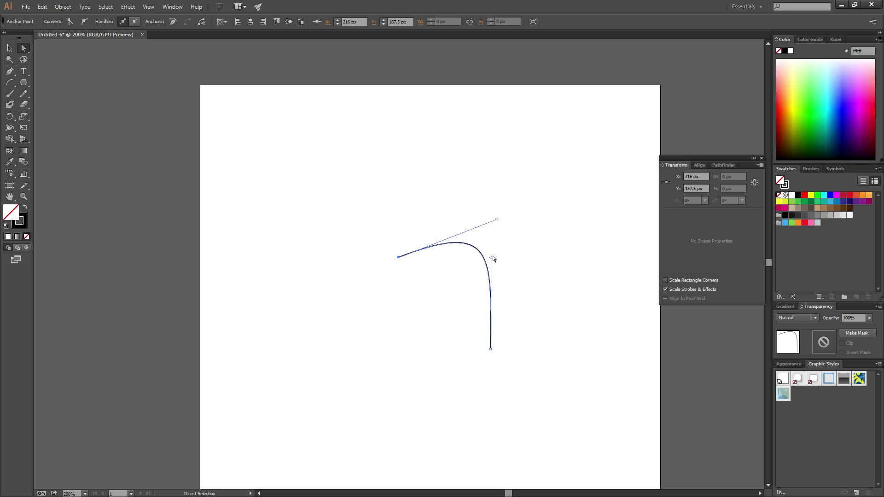
left_click_drag(491, 257, 549, 302)
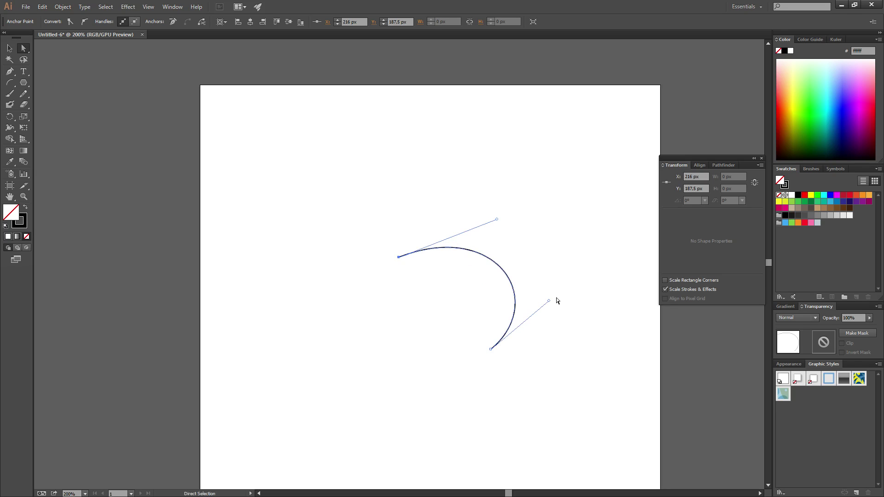
key("ctrl+z")
key("ctrl+z")
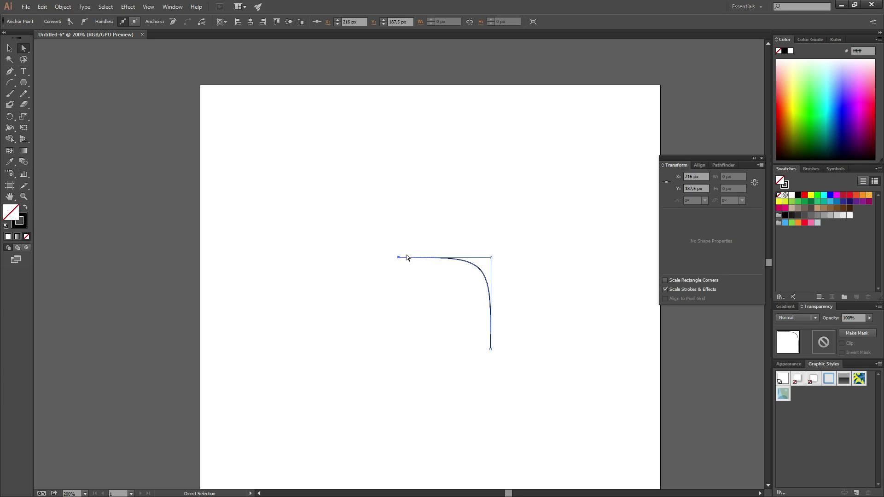
Select the whole fully convex arc and delete it
left_click(401, 227)
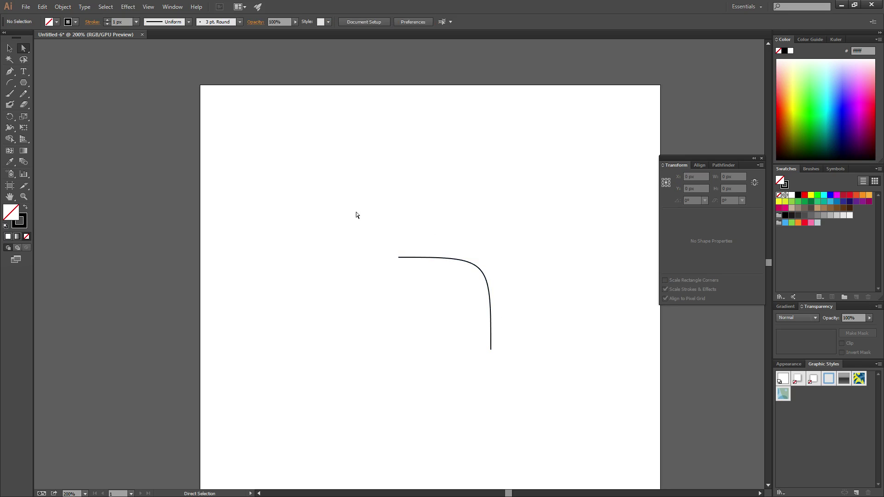
left_click_drag(356, 213, 581, 407)
key("Delete")
left_click(10, 83)
left_click_drag(389, 253, 390, 253)
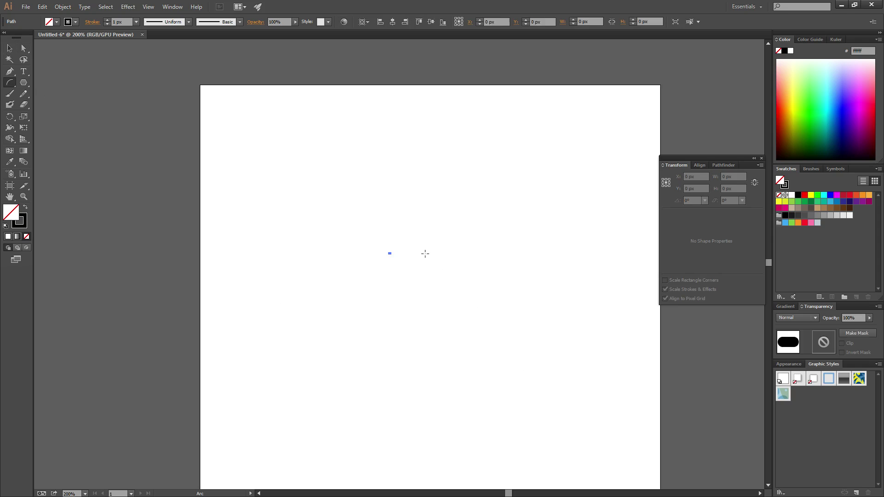
key("Delete")
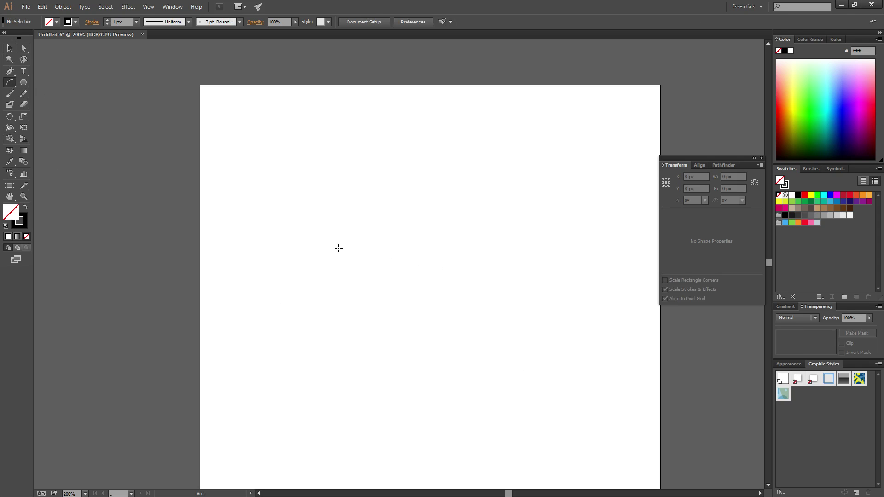
Set the Arc tool's slope to 50, and undo the tiny arc created with it
left_click(385, 240)
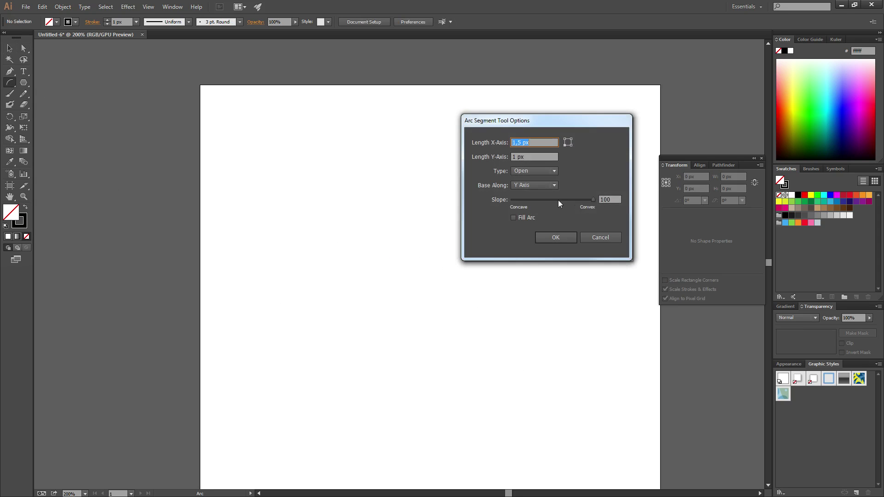
left_click_drag(601, 199, 604, 200)
left_click(557, 237)
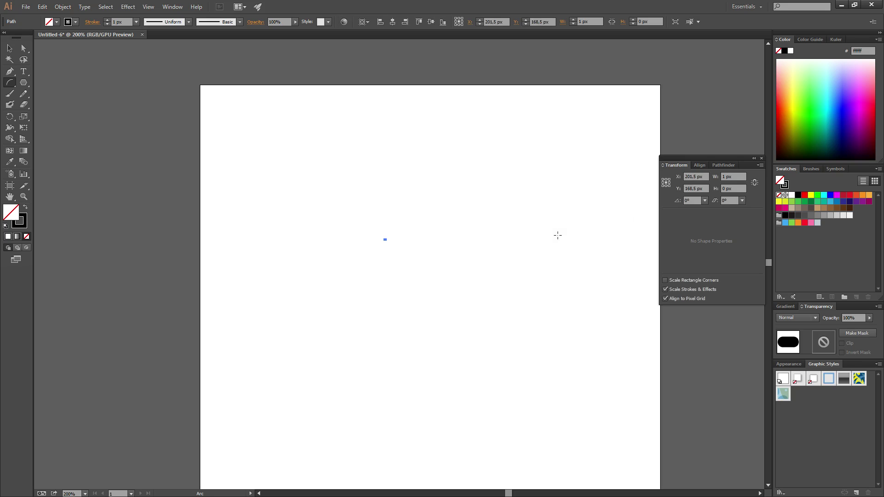
key("ctrl+z")
Create an open arc with X and Y lengths of 100 px and a slope of 50
left_click(410, 243)
left_click(534, 156)
left_click(537, 142)
type("100")
left_click(525, 154)
type("100")
key("Tab")
left_click(555, 239)
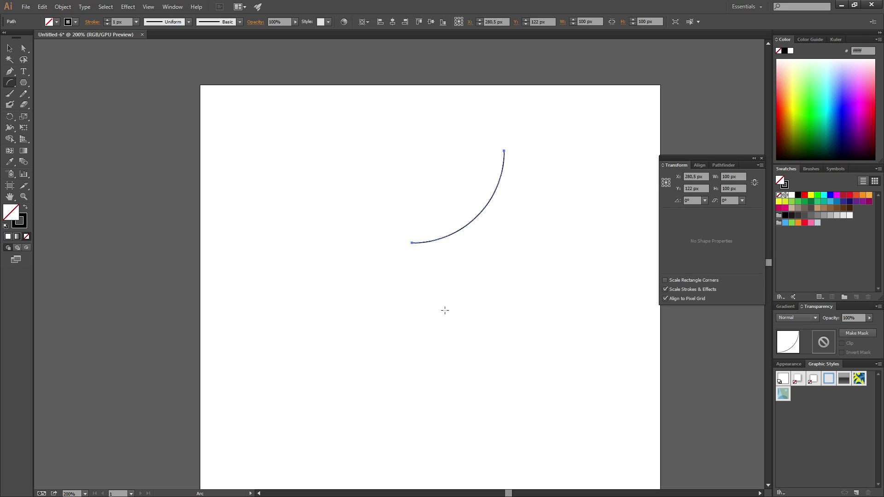
Create a second open 100 by 100 px arc with a slope of -50 below the first arc
left_click(445, 309)
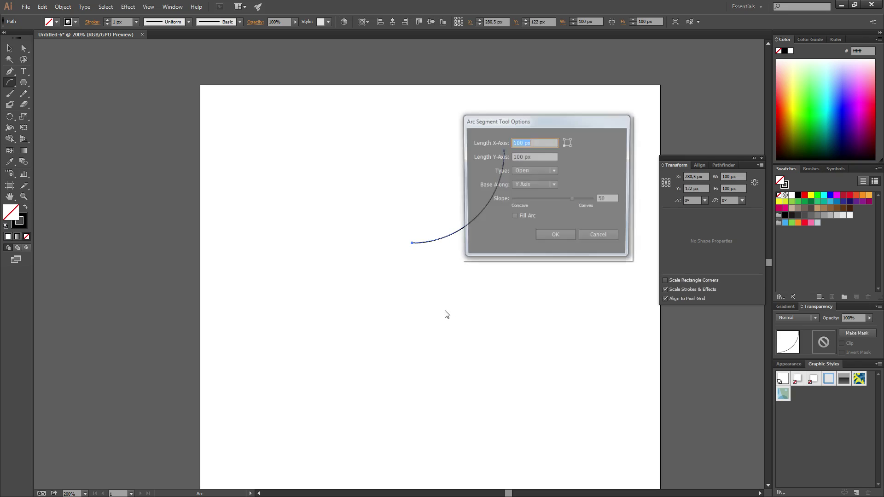
left_click(600, 199)
type("-")
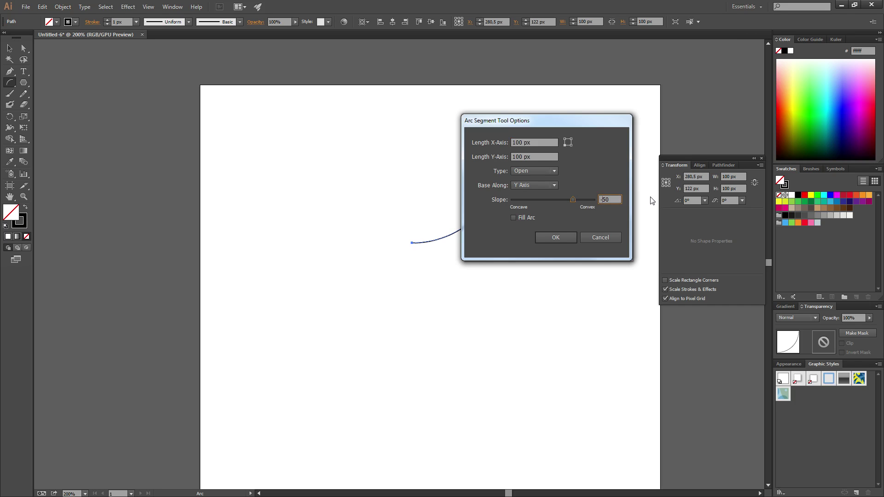
left_click(555, 237)
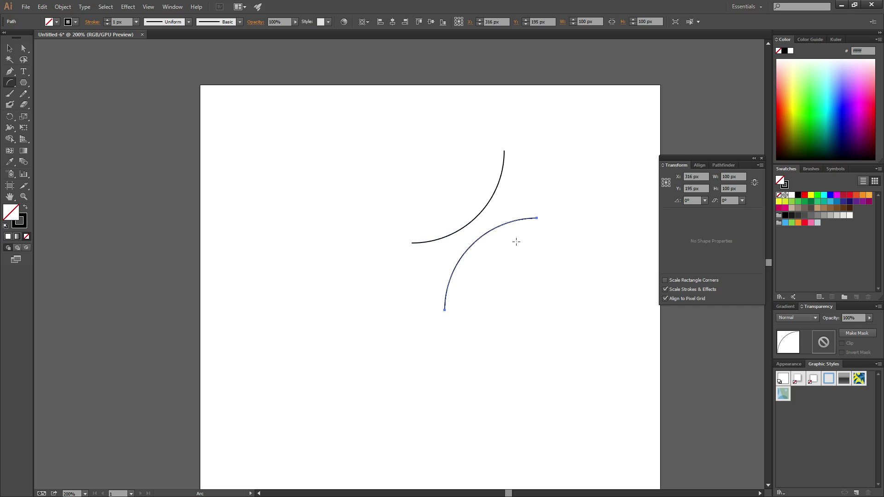
Select both open arcs and delete them
key("a")
left_click_drag(373, 125, 619, 365)
key("Delete")
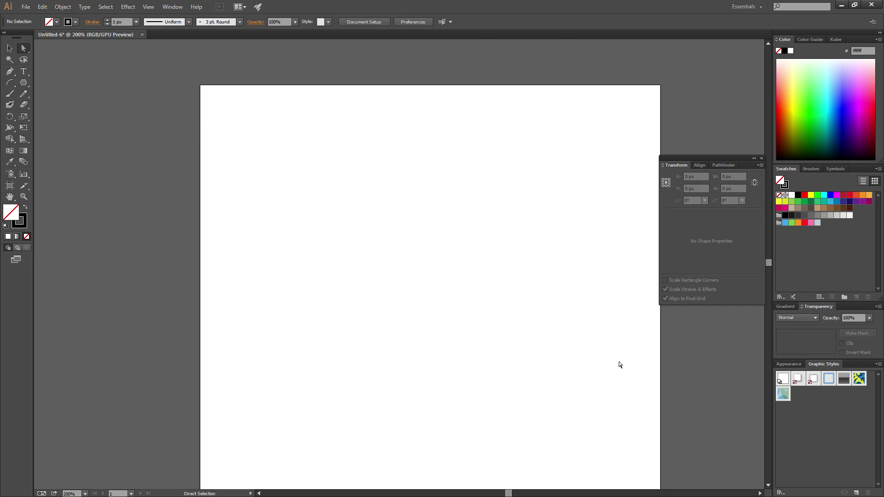